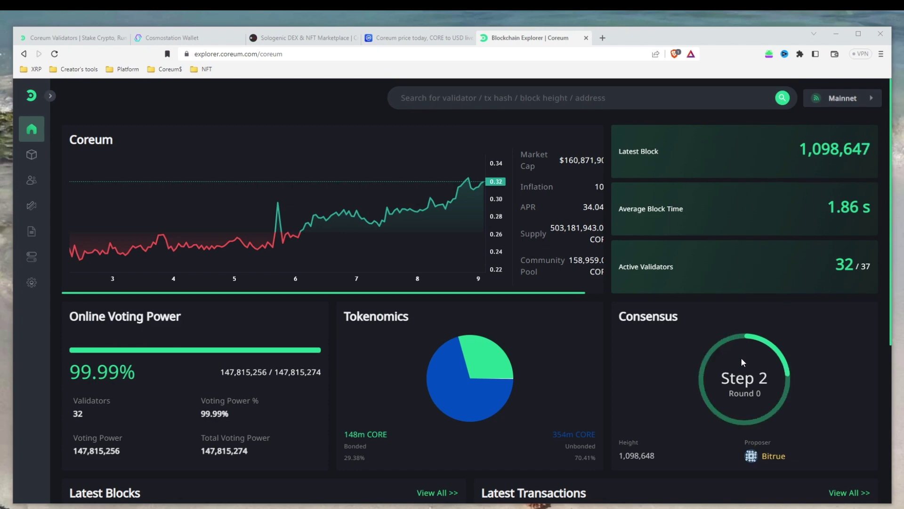
# Return to the coreum.com homepage tab
pyautogui.moveTo(454, 409)
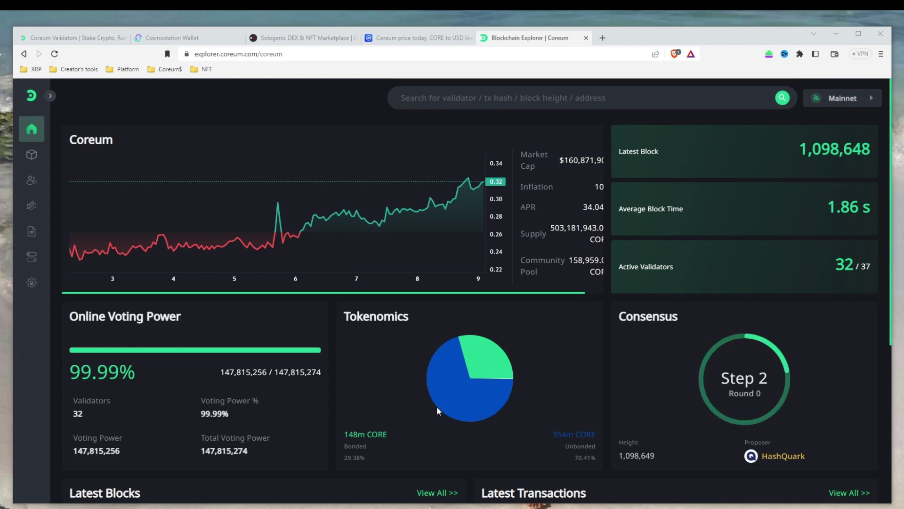
pyautogui.scroll(-2, 255, 396)
pyautogui.scroll(-3, 254, 396)
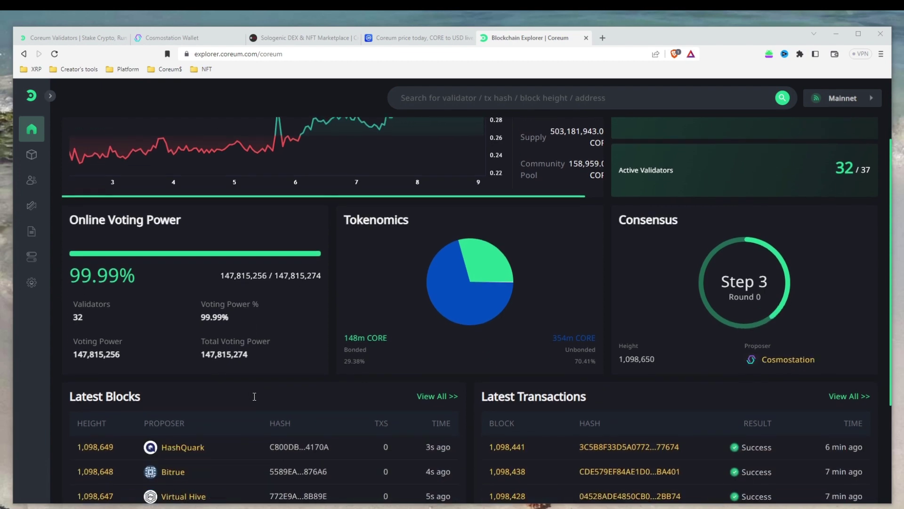
pyautogui.scroll(-1, 254, 396)
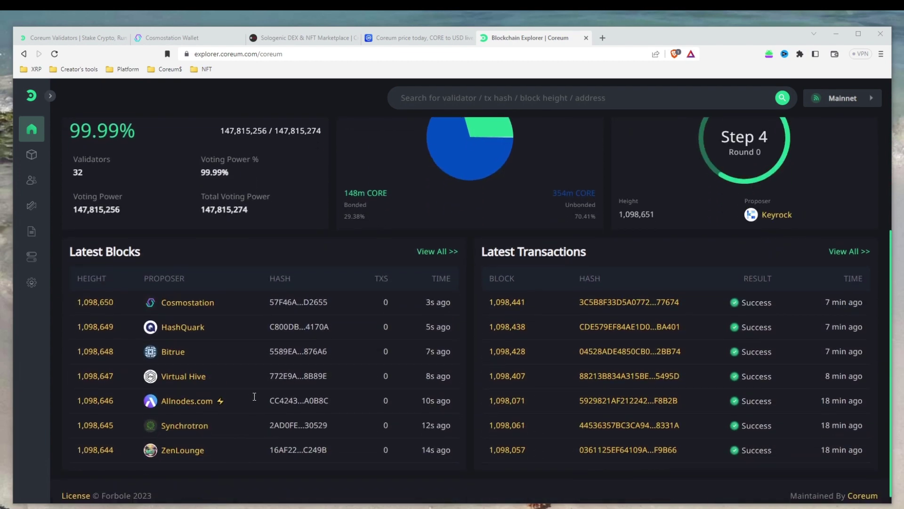
pyautogui.scroll(-1, 255, 396)
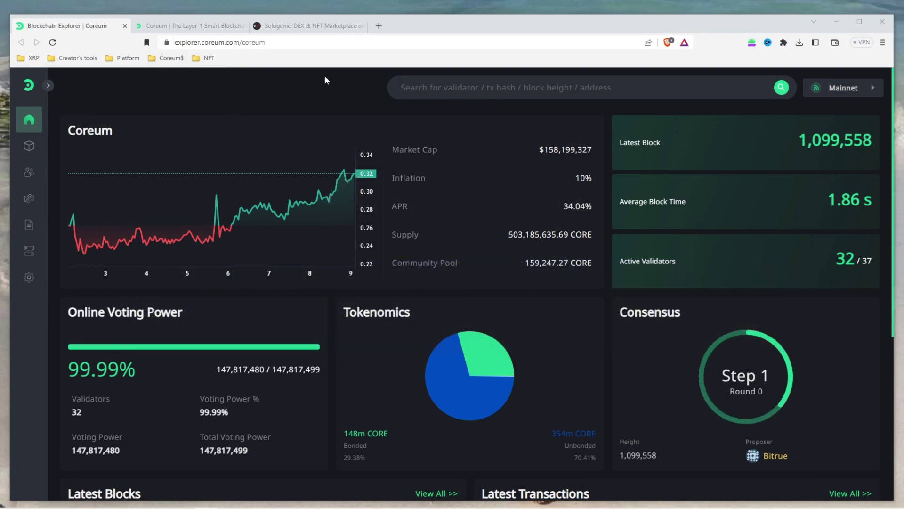
pyautogui.click(218, 31)
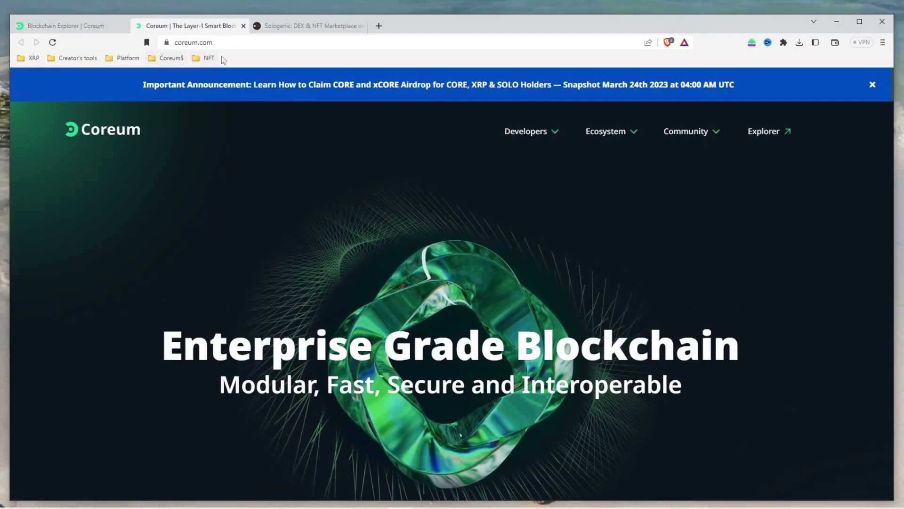
# Open Coreum's Validators page and open Cosmostation from the Participating Validators list
pyautogui.moveTo(523, 135)
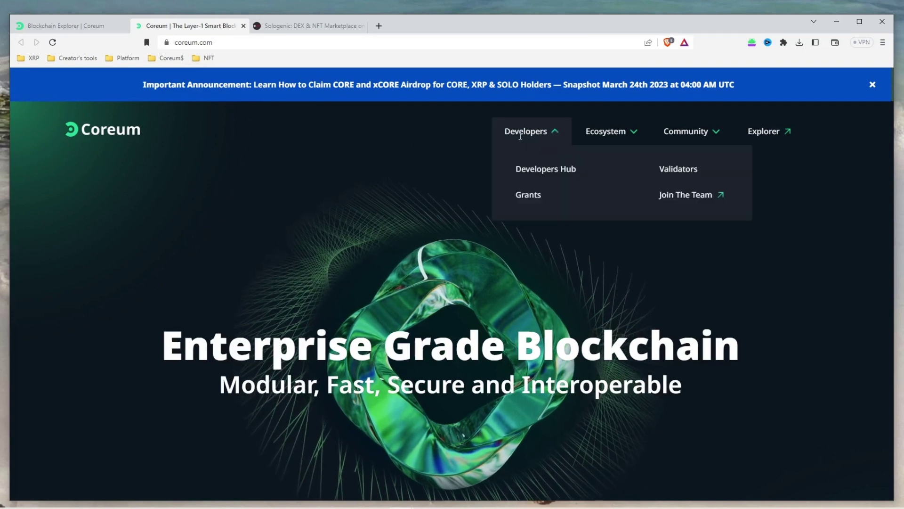
pyautogui.click(669, 173)
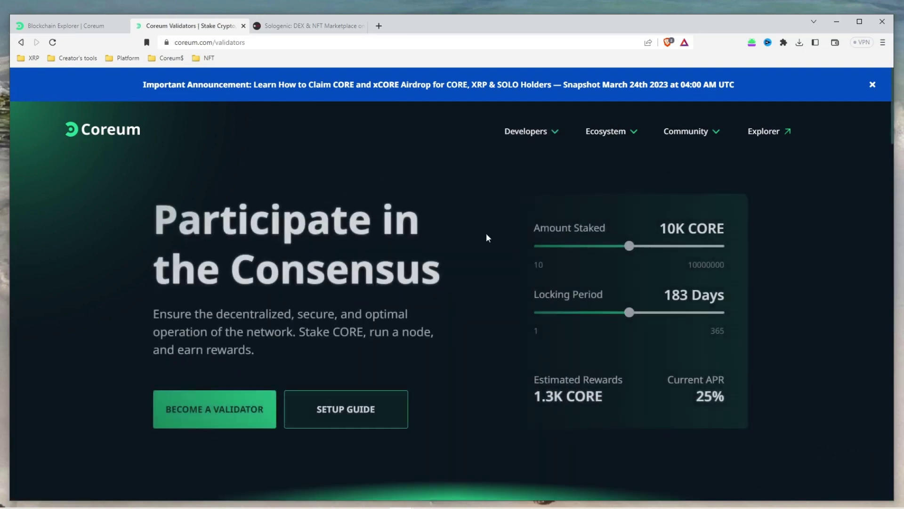
pyautogui.scroll(-10, 463, 278)
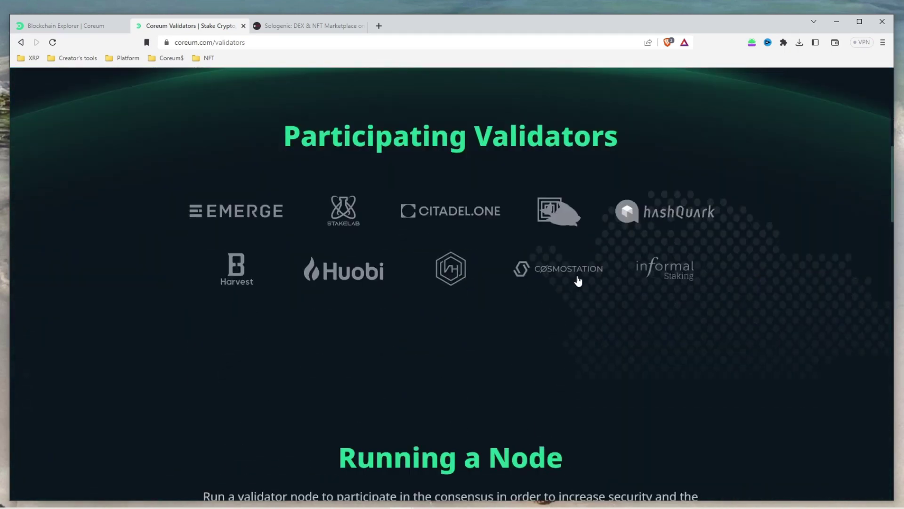
pyautogui.click(575, 274)
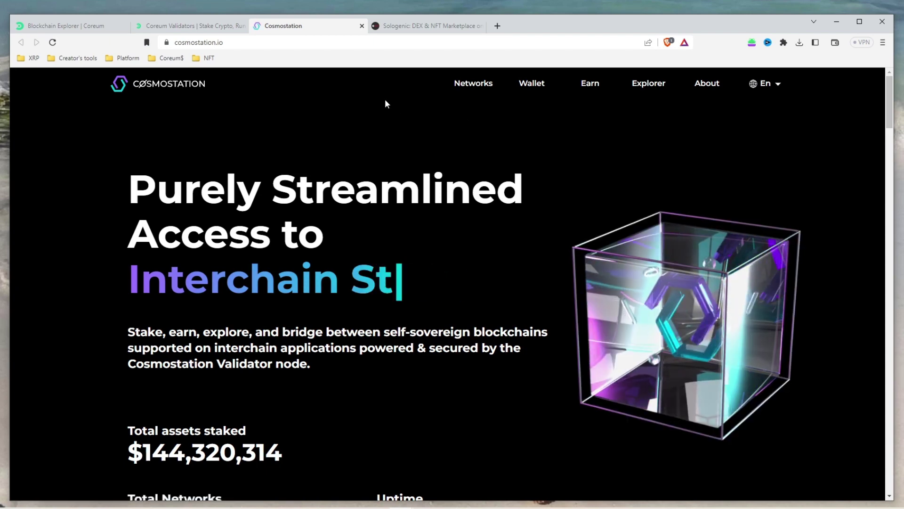
# Open Cosmostation's Web Wallet page from the Wallet menu and launch it with Get Started
pyautogui.moveTo(537, 89)
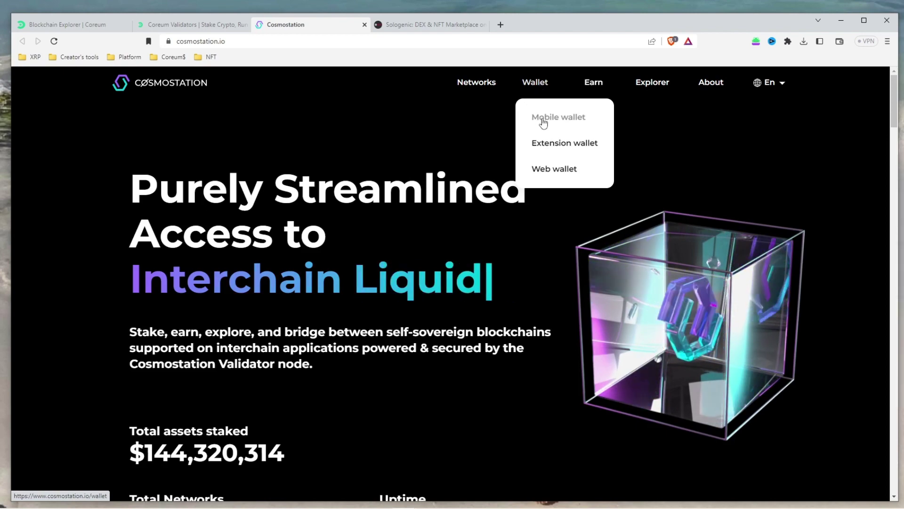
pyautogui.click(552, 168)
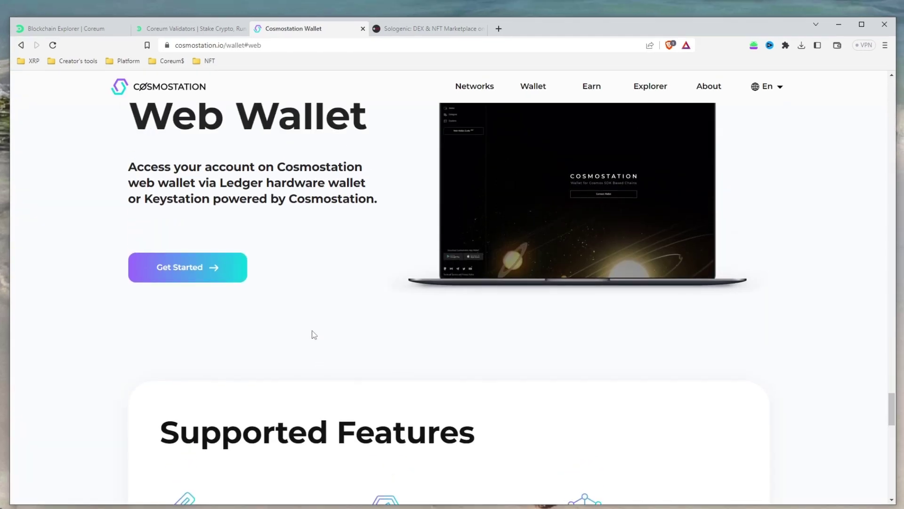
pyautogui.click(203, 285)
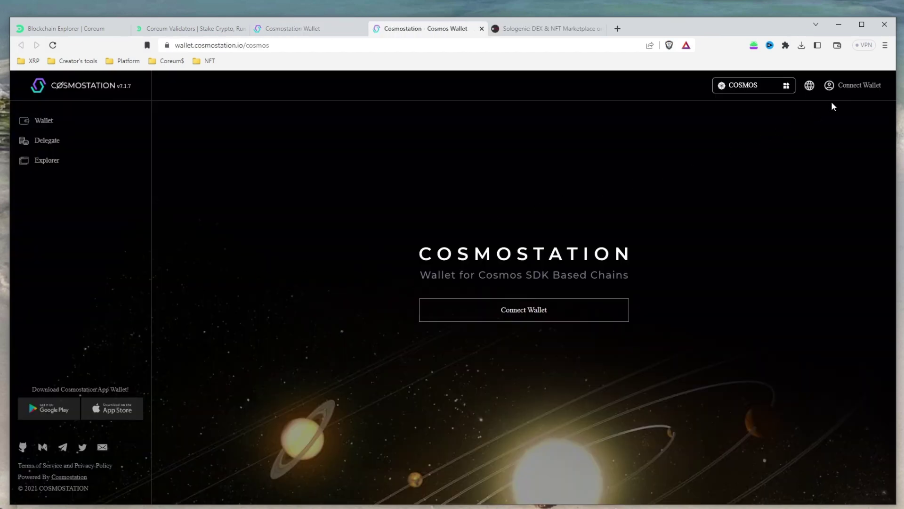
# Connect a wallet using the Cosmostation extension, adding it to the browser
pyautogui.click(855, 85)
pyautogui.click(569, 277)
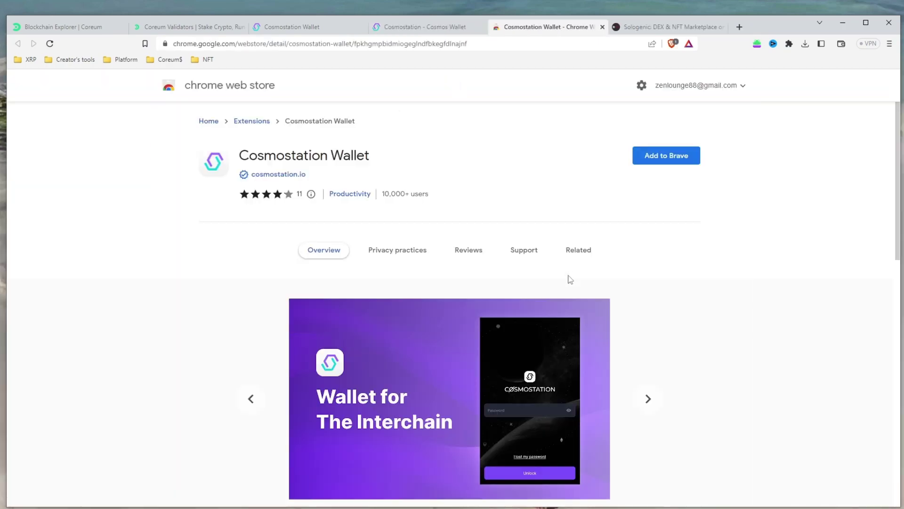
pyautogui.click(696, 155)
pyautogui.click(471, 144)
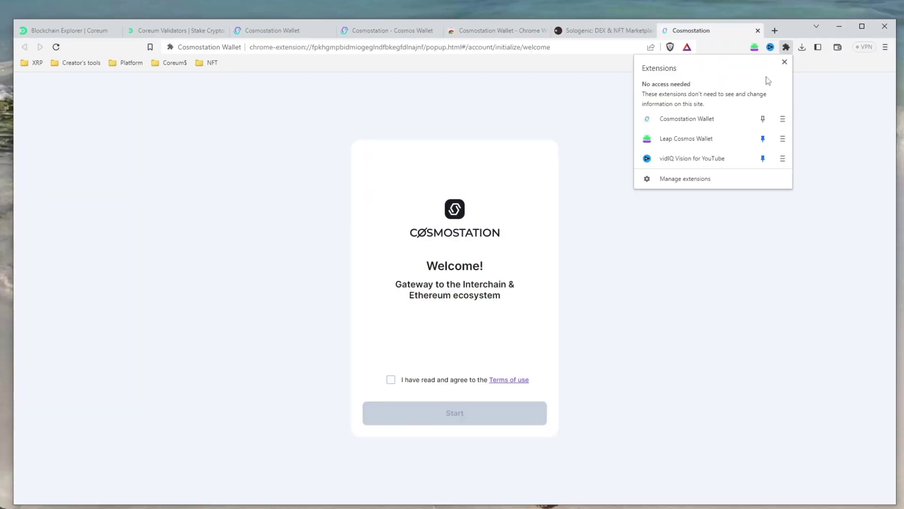
# Pin the Cosmostation Wallet extension, accept the Terms of use and press Start
pyautogui.click(763, 119)
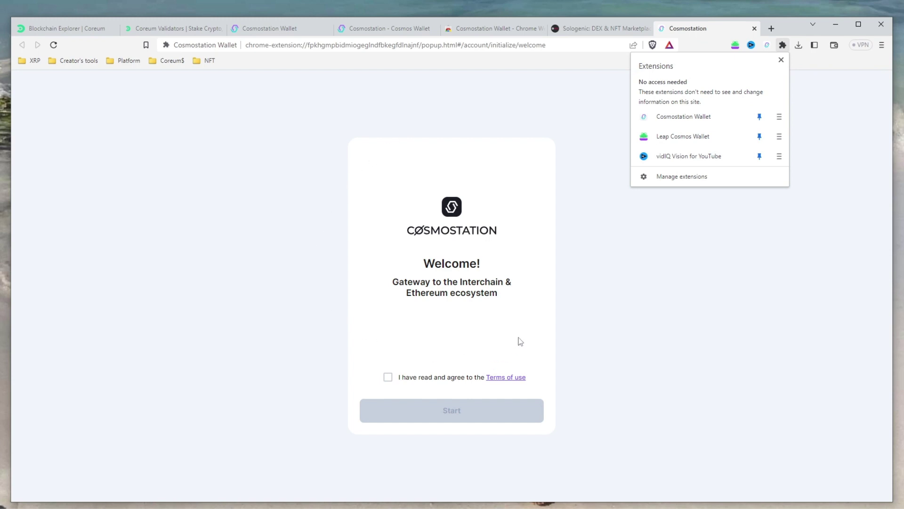
pyautogui.click(388, 377)
pyautogui.click(448, 413)
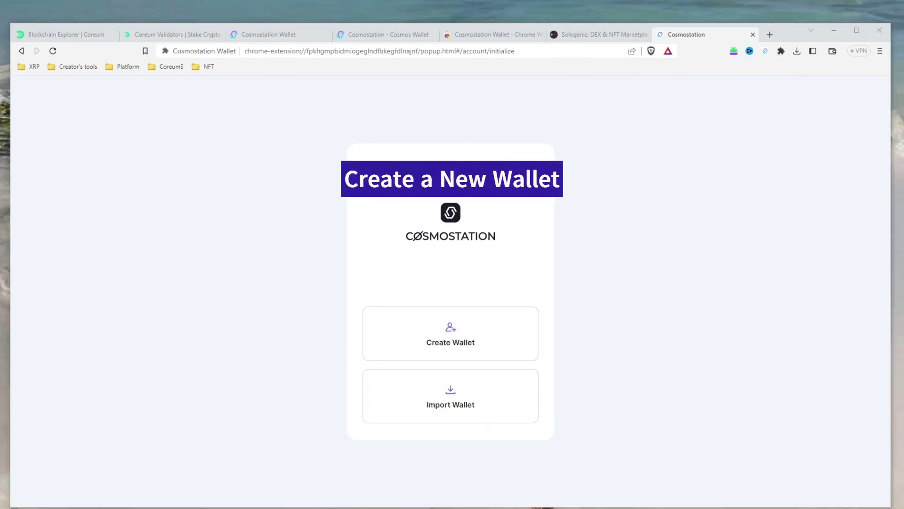
# Create a new wallet, name the account and record its 12-word mnemonic
pyautogui.click(460, 340)
pyautogui.click(436, 232)
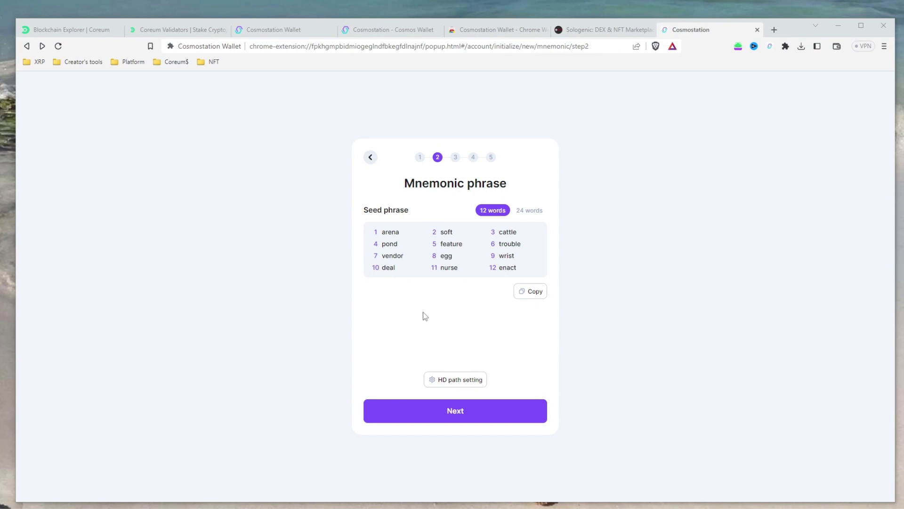
pyautogui.click(462, 417)
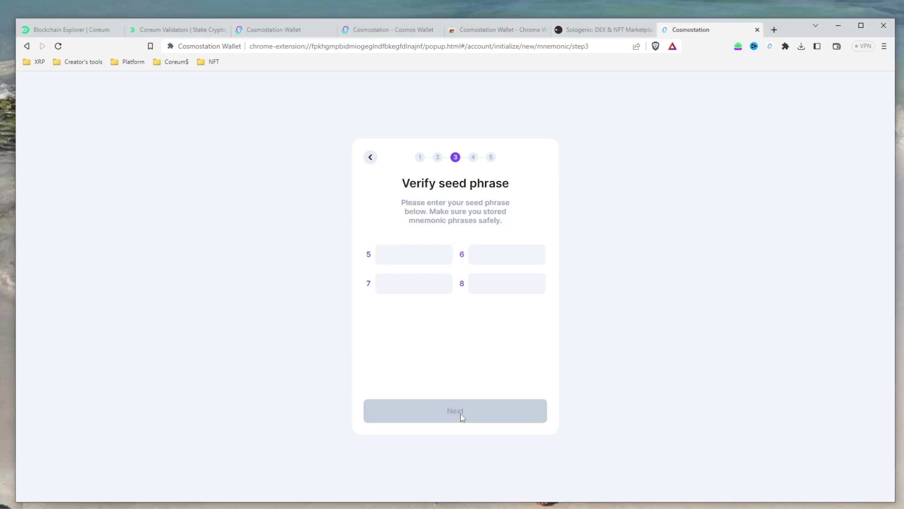
# Verify the recovery phrase by filling in seed words 5 through 8
pyautogui.click(424, 252)
pyautogui.click(509, 256)
pyautogui.press('Tab')
pyautogui.press('Tab')
pyautogui.press('Return')
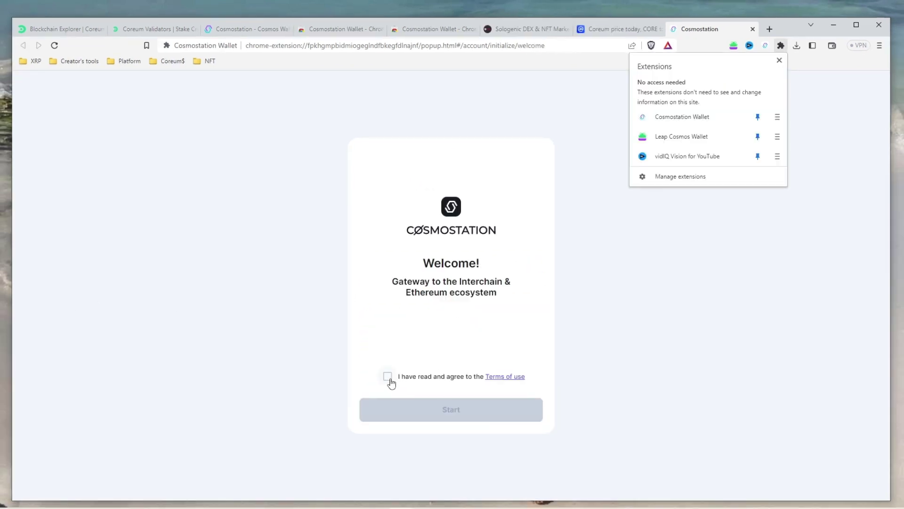
# Accept the terms and choose Import Wallet > Restore with Mnemonics
pyautogui.click(388, 377)
pyautogui.click(454, 413)
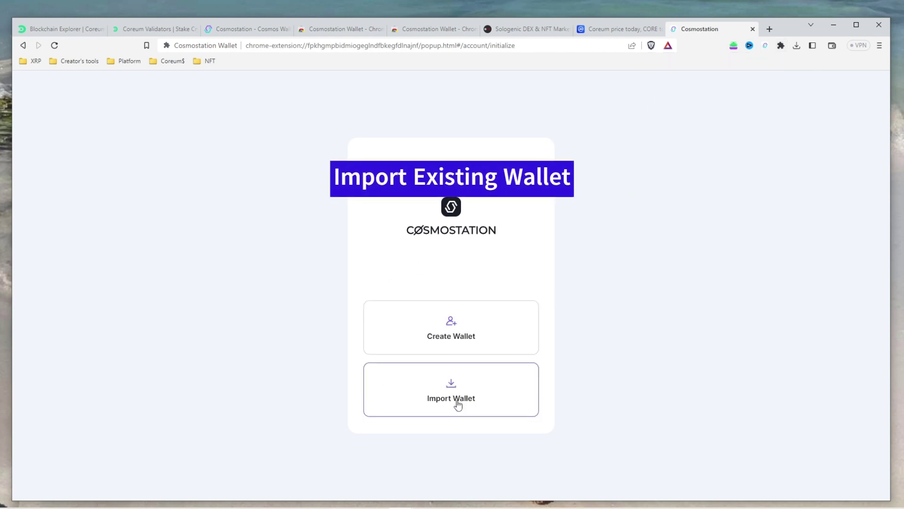
pyautogui.click(459, 401)
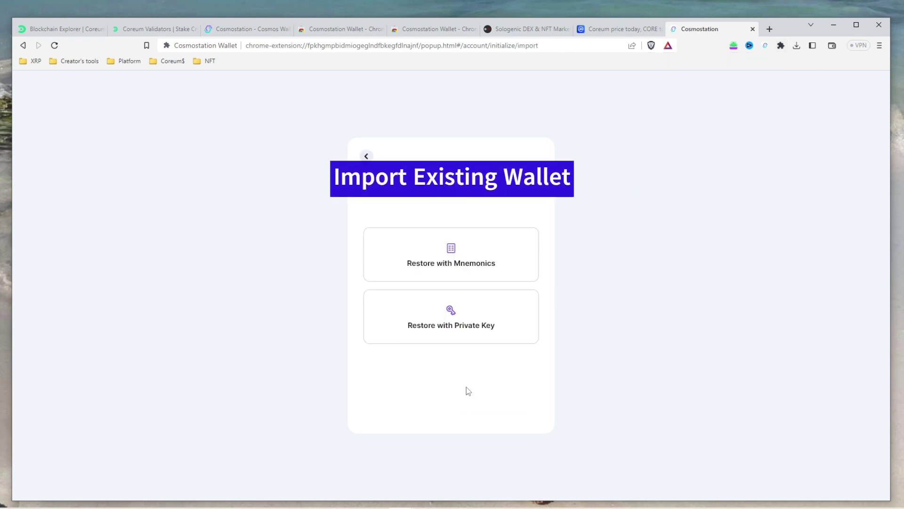
pyautogui.click(459, 258)
# Enter test1 as the account name and begin typing the recovery phrase
pyautogui.click(450, 220)
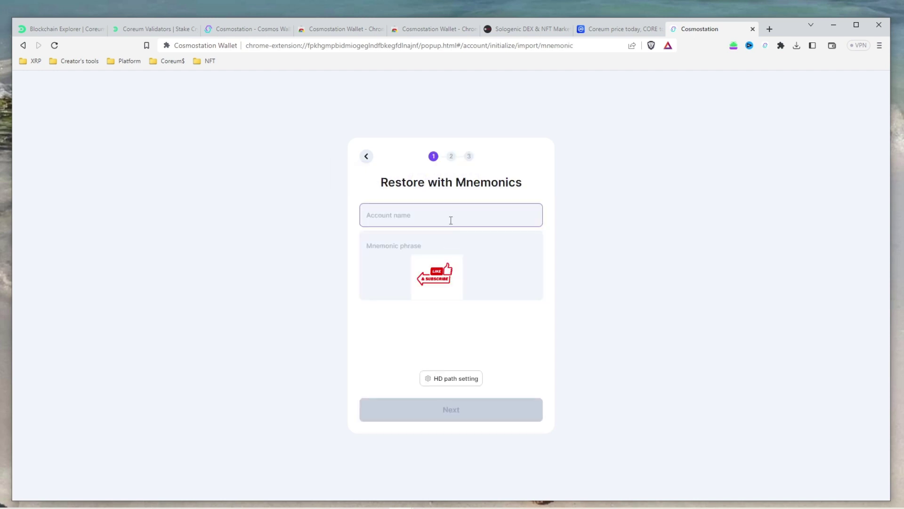
pyautogui.click(436, 240)
pyautogui.click(419, 251)
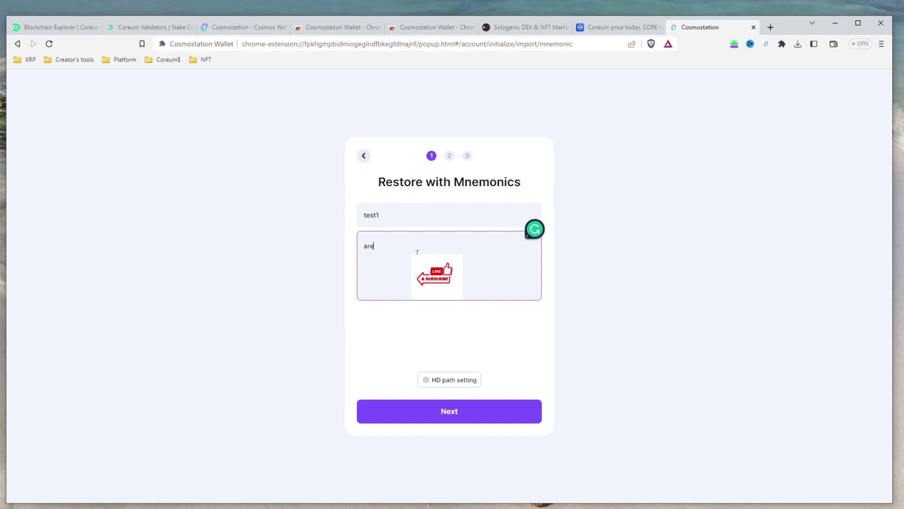
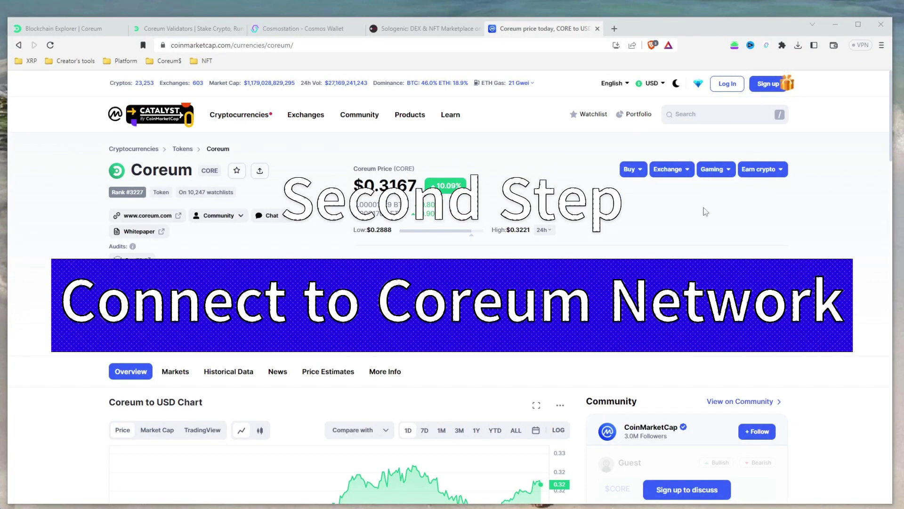
# Open the Cosmostation extension and unlock it with the wallet password
pyautogui.click(782, 45)
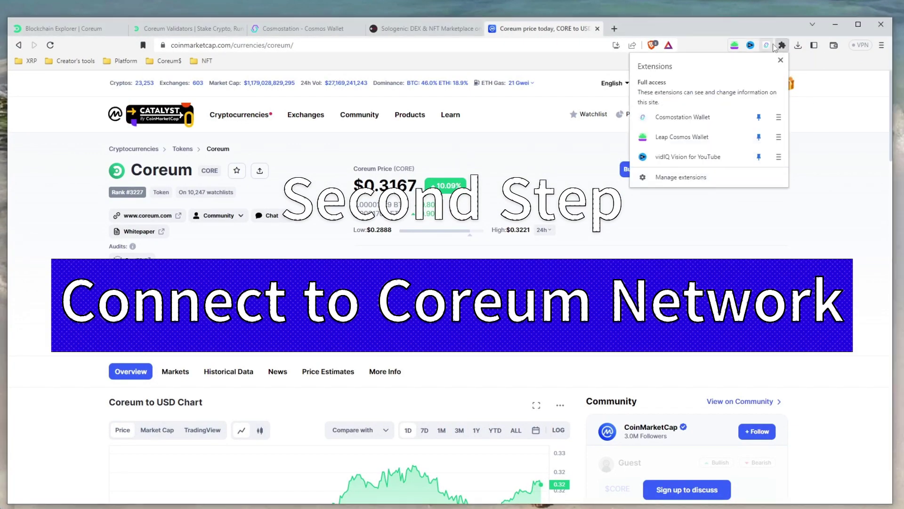
pyautogui.click(767, 46)
pyautogui.click(767, 46)
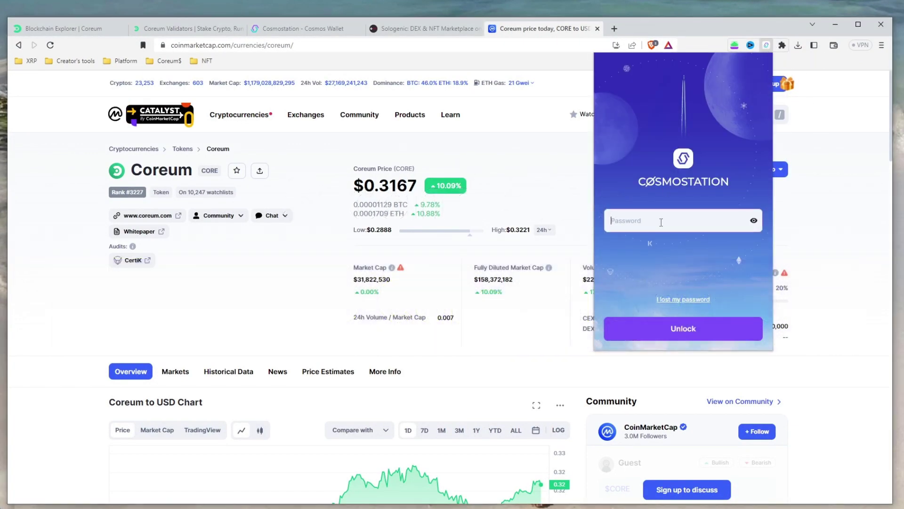
pyautogui.write('•••••••••••')
pyautogui.press('Return')
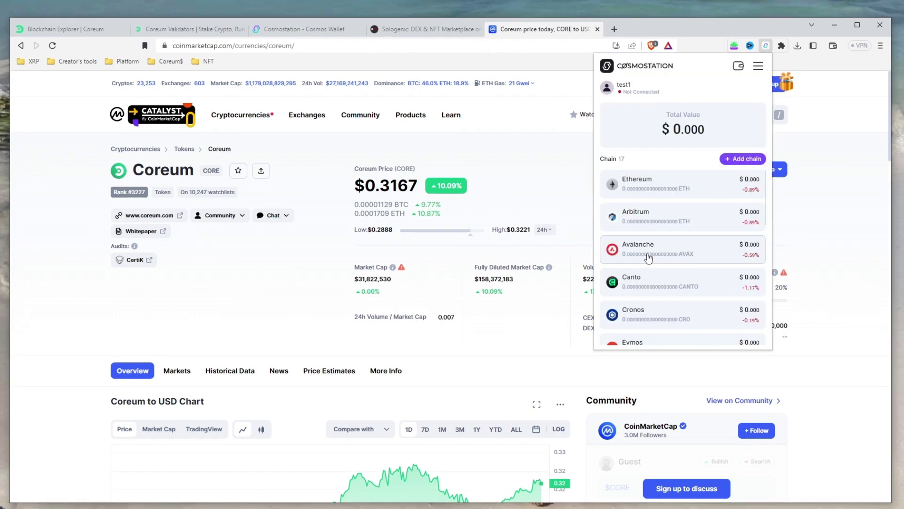
# Search the Cosmos chain list for 'coreum' and enable Coreum in the wallet
pyautogui.click(751, 160)
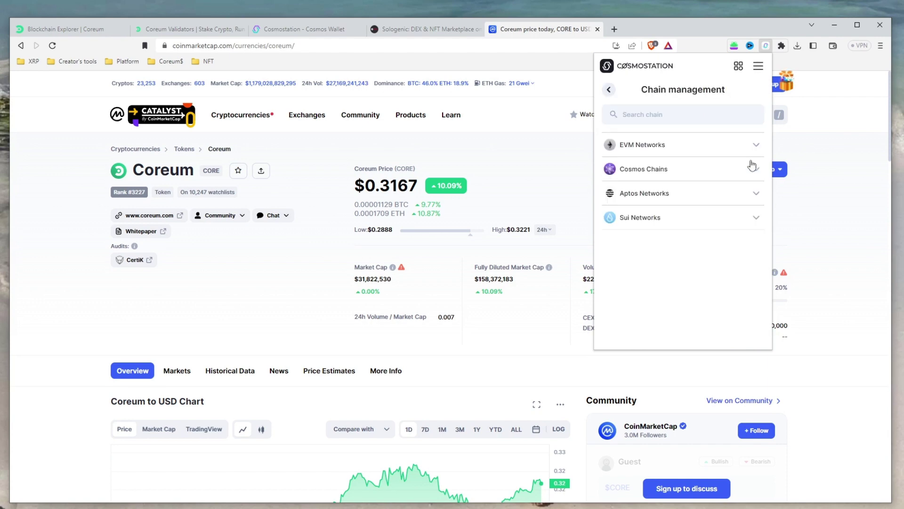
pyautogui.click(735, 170)
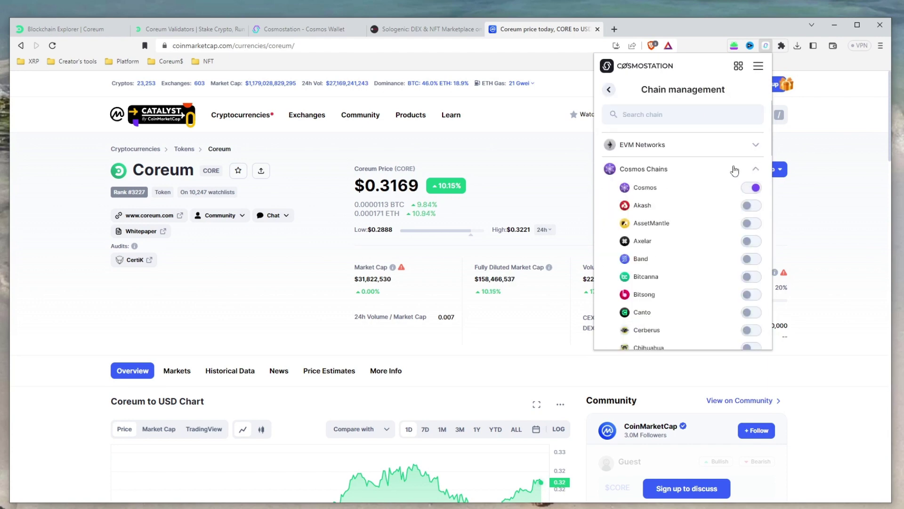
pyautogui.click(682, 115)
pyautogui.write('coreum')
pyautogui.click(753, 198)
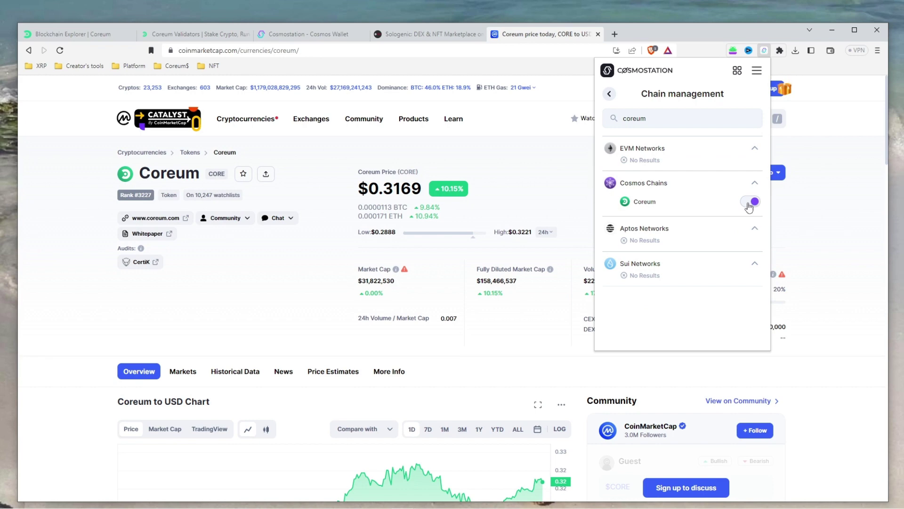
pyautogui.click(660, 122)
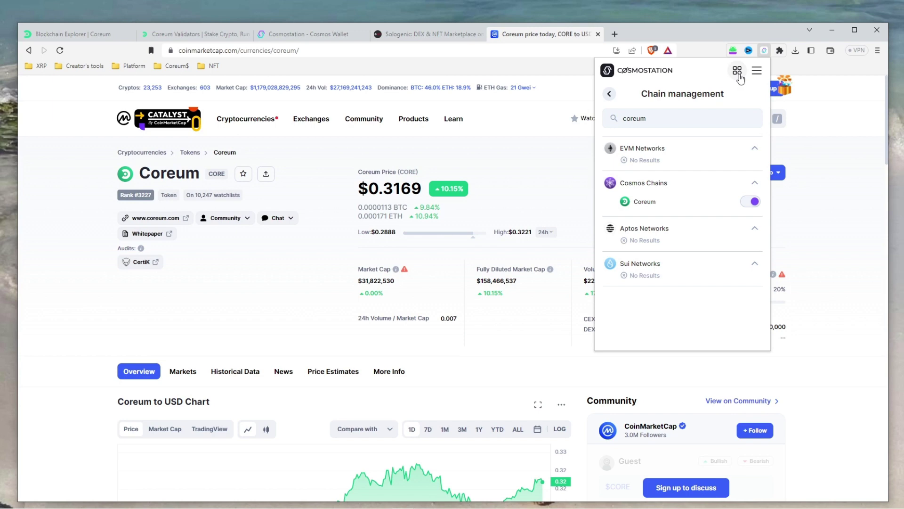
pyautogui.click(738, 72)
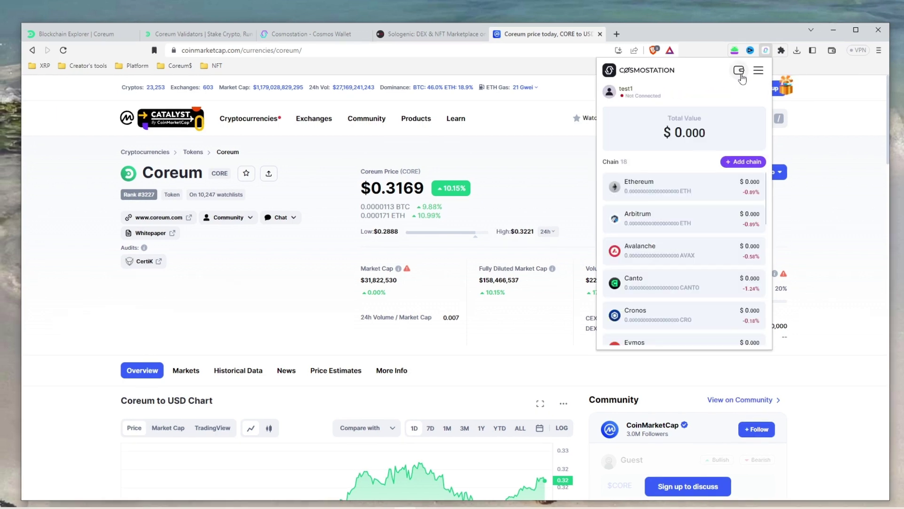
# Open the Coreum wallet view and copy its address
pyautogui.scroll(-3, 715, 203)
pyautogui.scroll(-5, 705, 255)
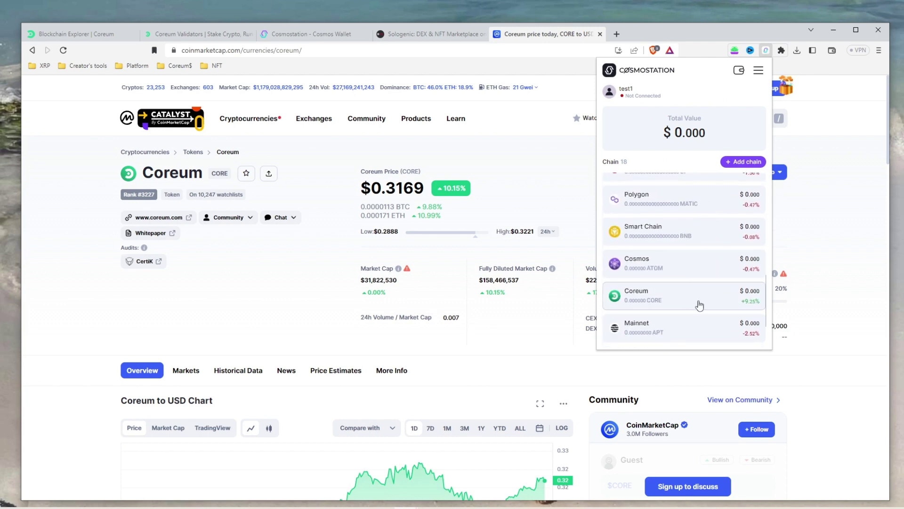
pyautogui.click(700, 304)
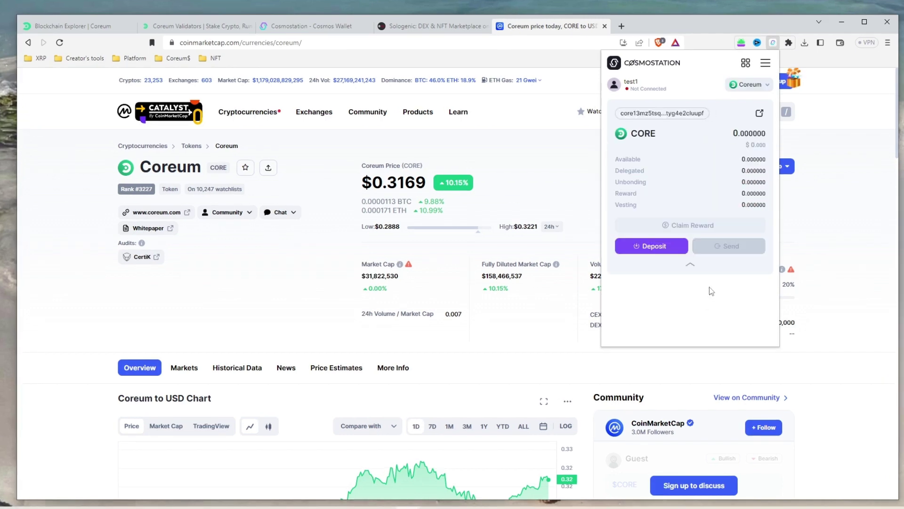
pyautogui.click(702, 117)
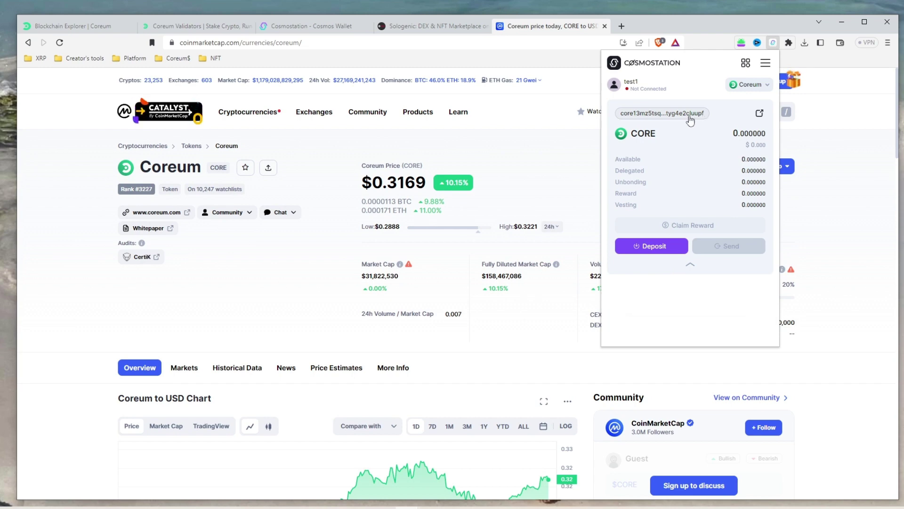
# Launch the Sologenic DEX trade page and start connecting via XUMM App
pyautogui.click(411, 28)
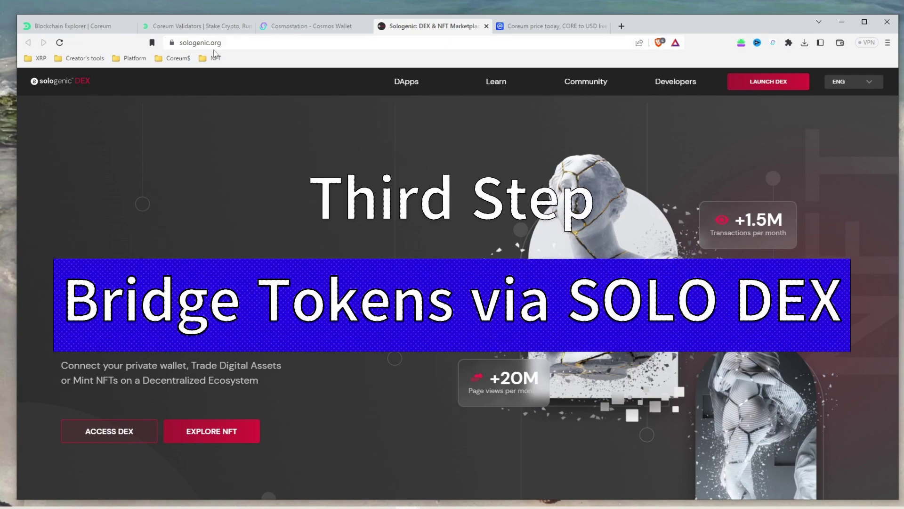
pyautogui.click(765, 90)
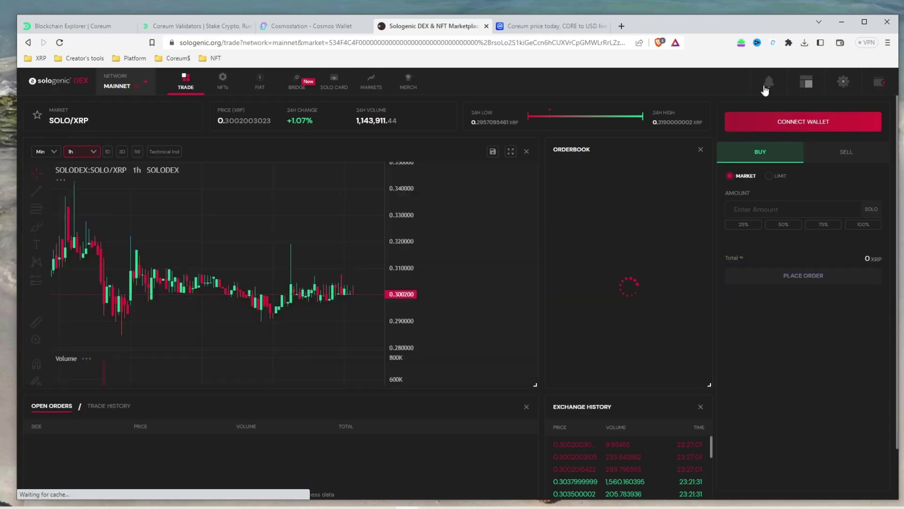
pyautogui.click(810, 132)
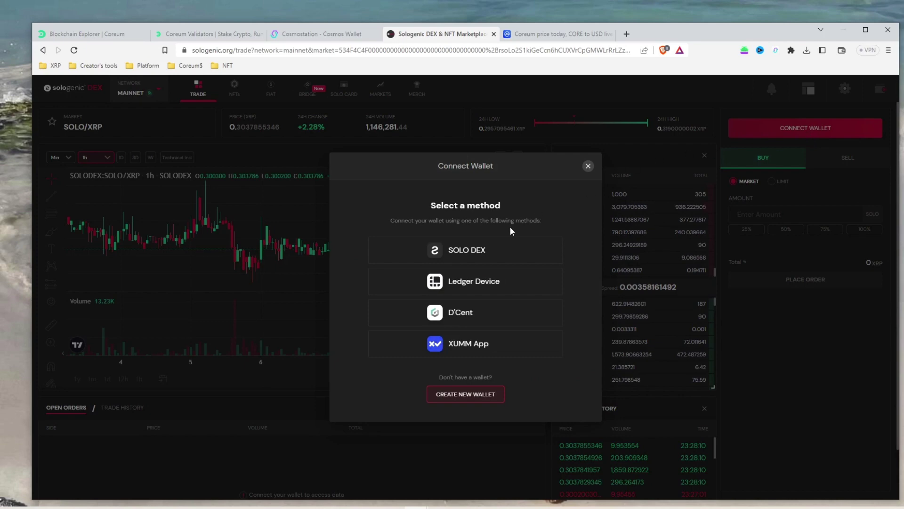
pyautogui.click(473, 344)
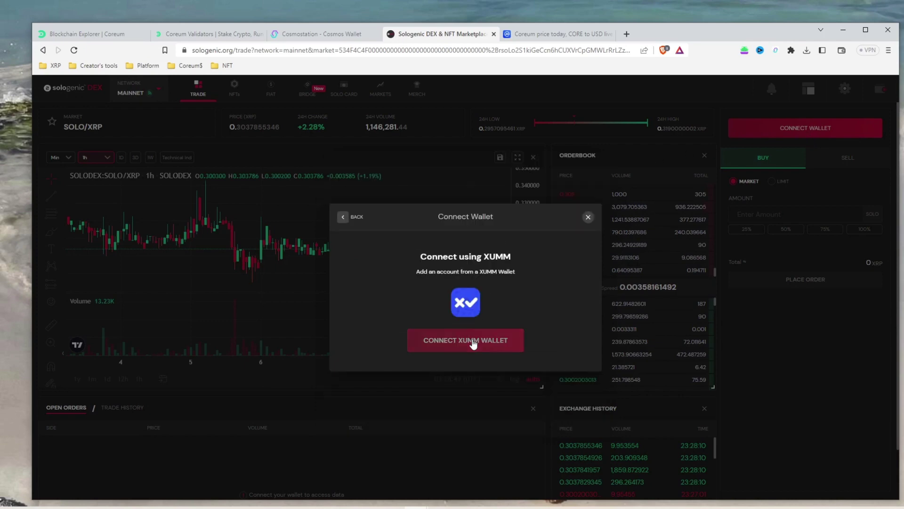
pyautogui.click(474, 344)
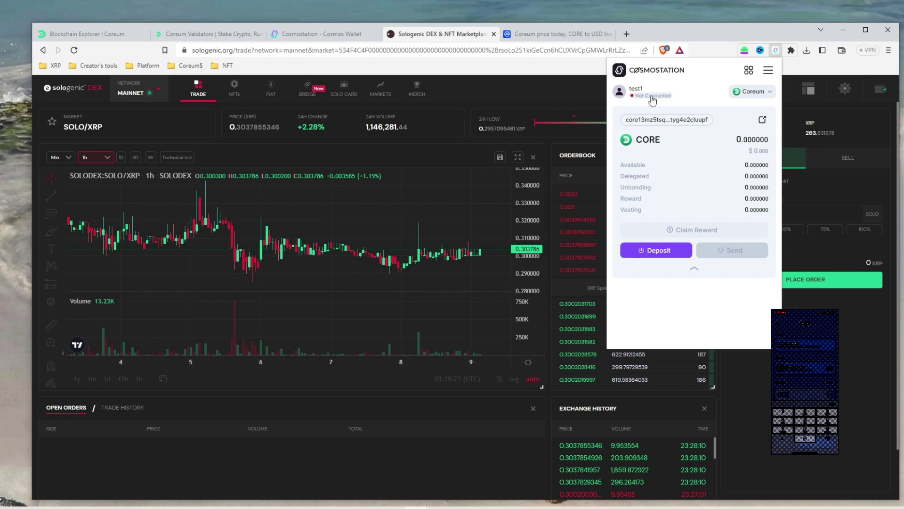
# Approve the sologenic.org connection in Cosmostation and close the popup
pyautogui.click(653, 97)
pyautogui.click(682, 239)
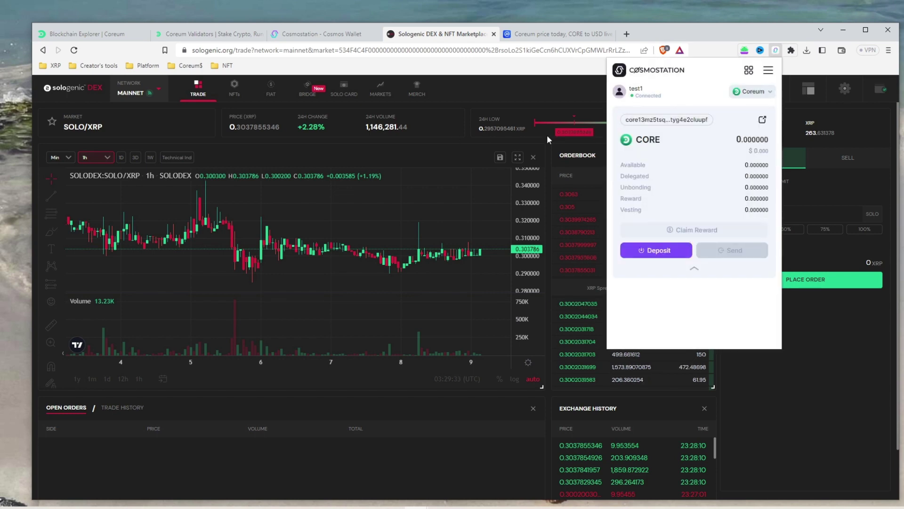
pyautogui.click(503, 86)
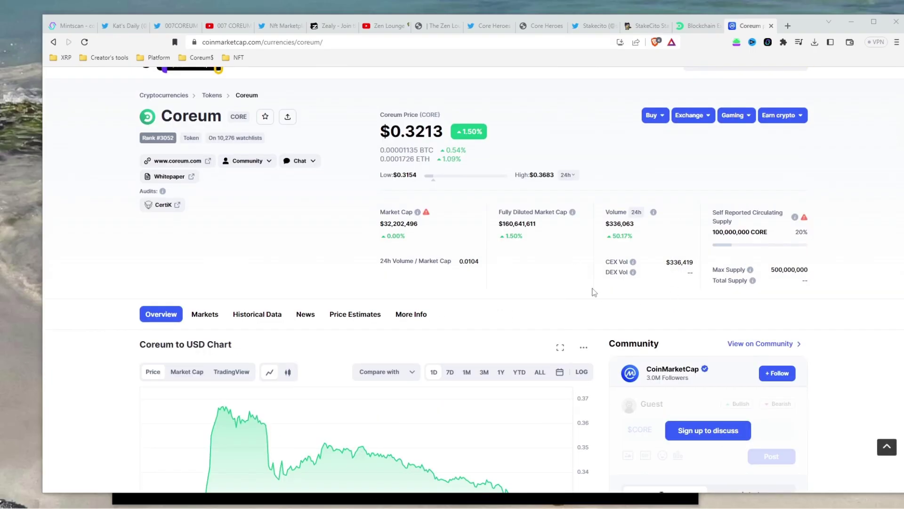
# Set CoinMarketCap's Coreum chart to 7D, browse Coreum Markets, then go to Mintscan's validators list
pyautogui.scroll(-3, 563, 304)
pyautogui.click(450, 226)
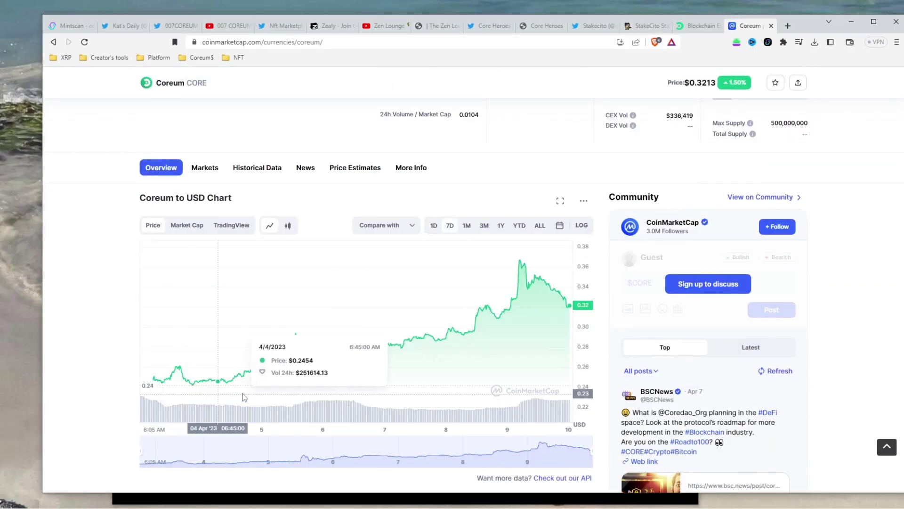
pyautogui.scroll(-10, 219, 267)
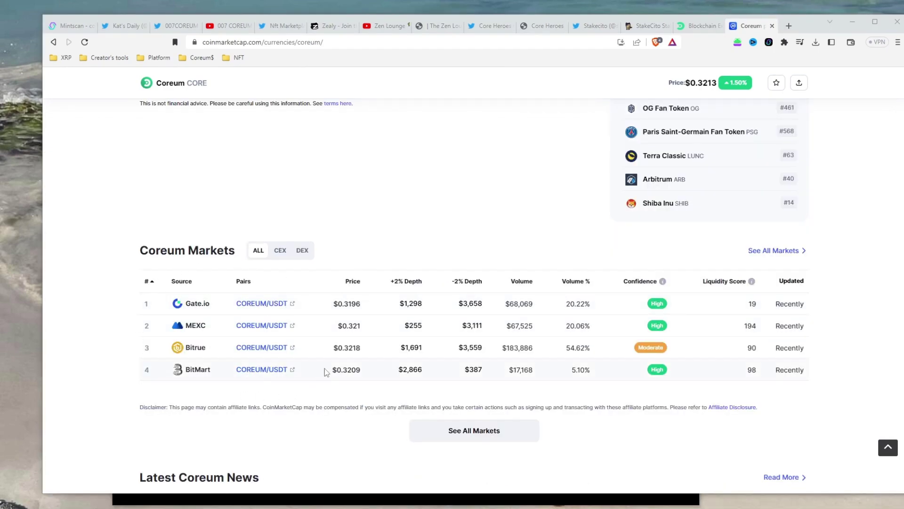
pyautogui.scroll(10, 437, 373)
pyautogui.scroll(5, 437, 373)
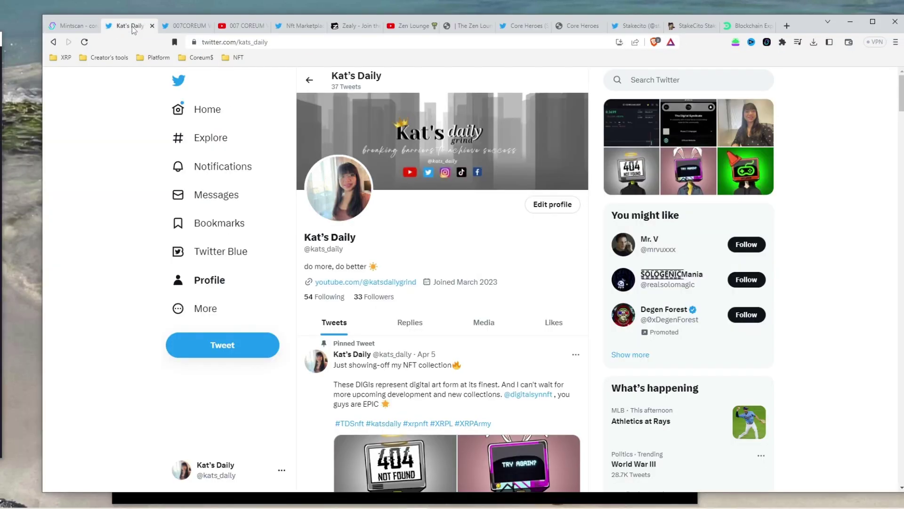
pyautogui.scroll(-9, 470, 292)
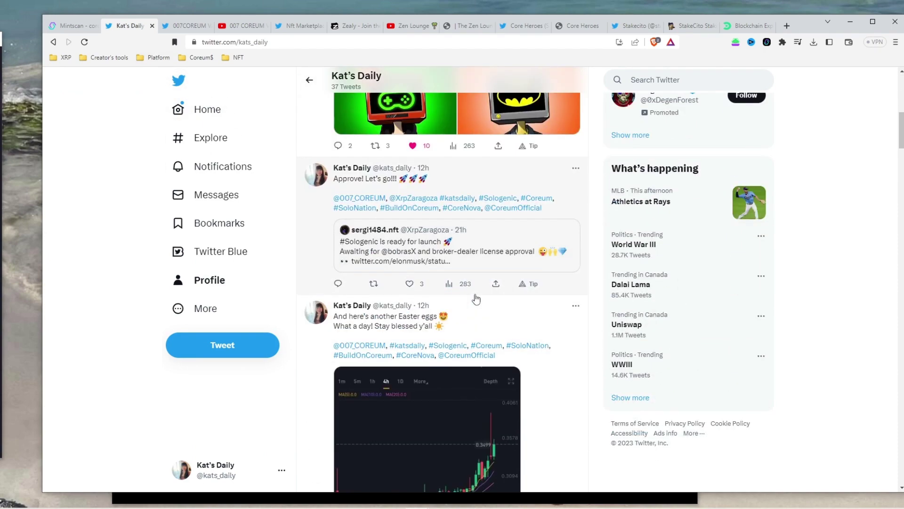
pyautogui.scroll(3, 475, 298)
pyautogui.scroll(-10, 476, 298)
pyautogui.scroll(15, 476, 299)
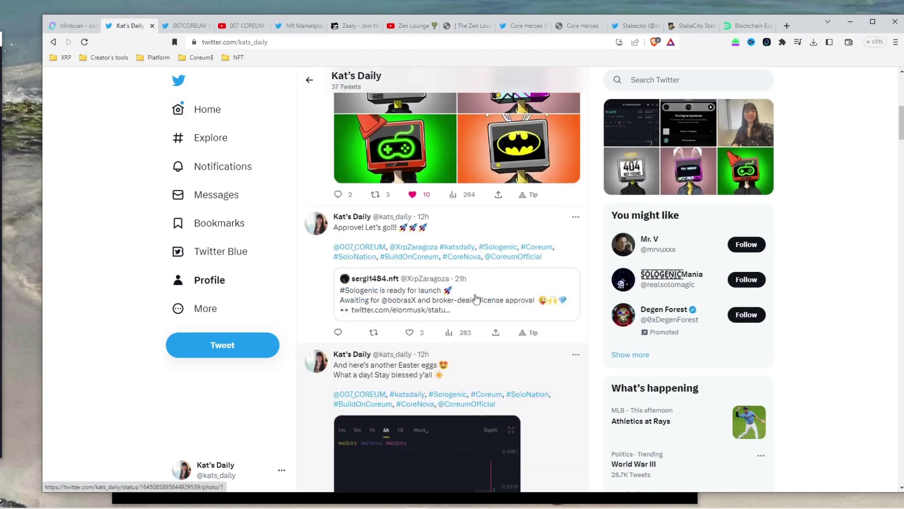
pyautogui.click(78, 27)
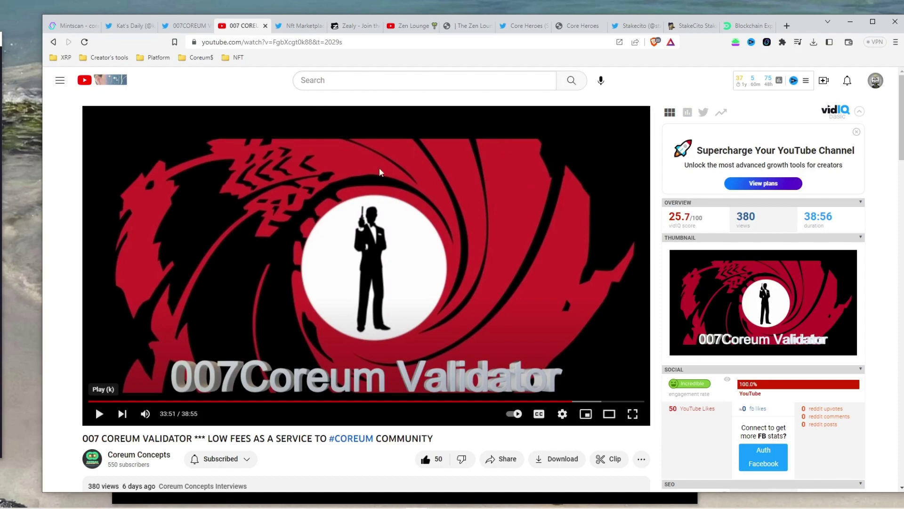
# Browse the Nft Marketplace Twitter, Rize 2 Day questboard, Zen Lounge YouTube and Zen Lounge website tabs
pyautogui.scroll(-3, 382, 172)
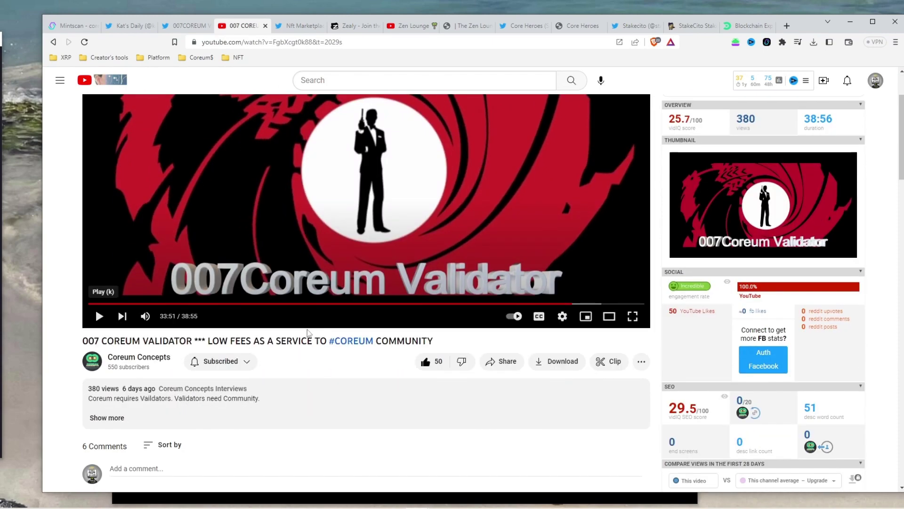
pyautogui.scroll(3, 403, 479)
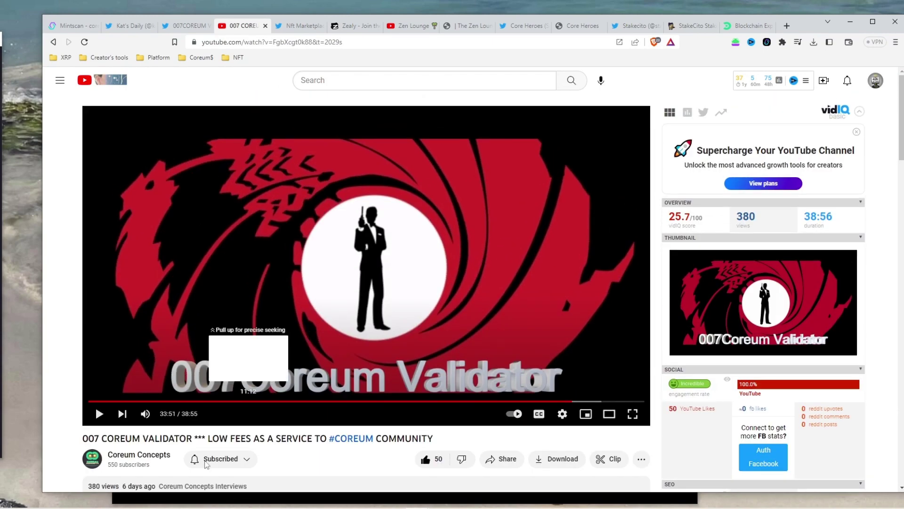
pyautogui.click(306, 26)
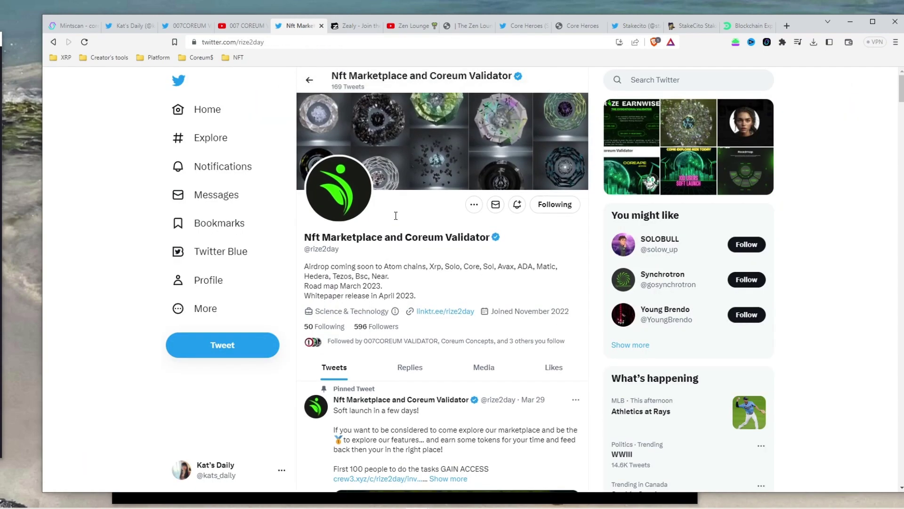
pyautogui.scroll(-5, 395, 219)
pyautogui.scroll(5, 393, 220)
pyautogui.click(353, 26)
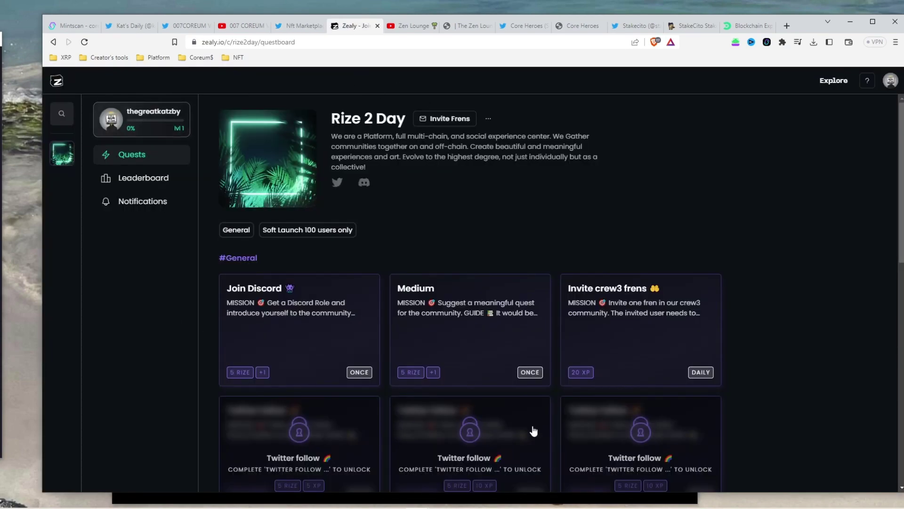
pyautogui.click(406, 26)
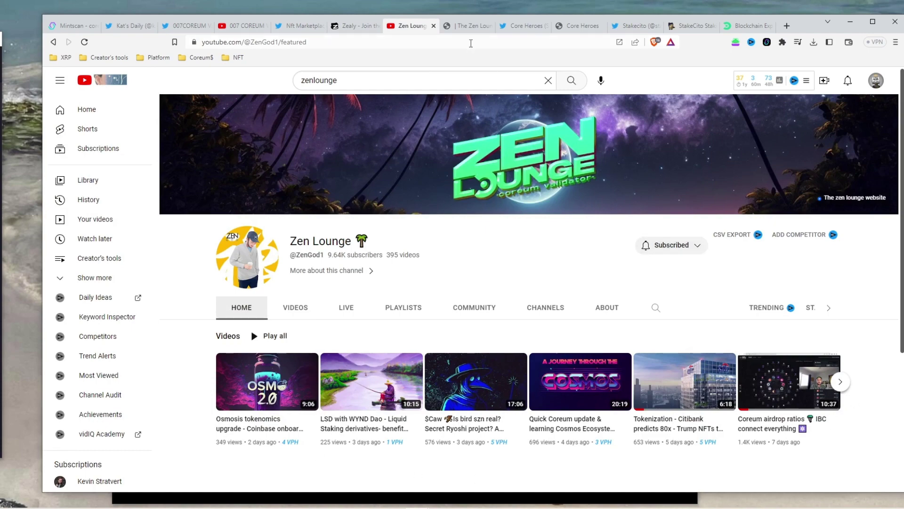
pyautogui.click(469, 26)
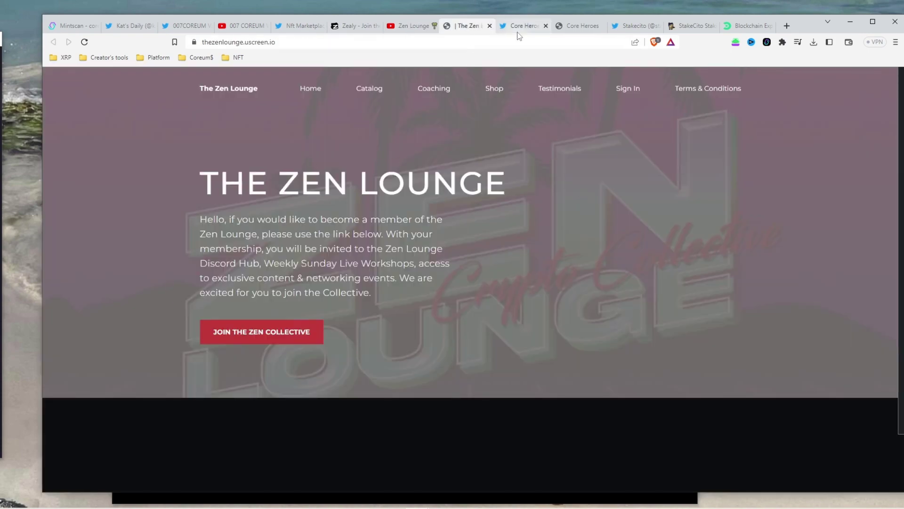
# Look through the Core Heroes Twitter profile and website
pyautogui.click(522, 29)
pyautogui.scroll(-10, 672, 394)
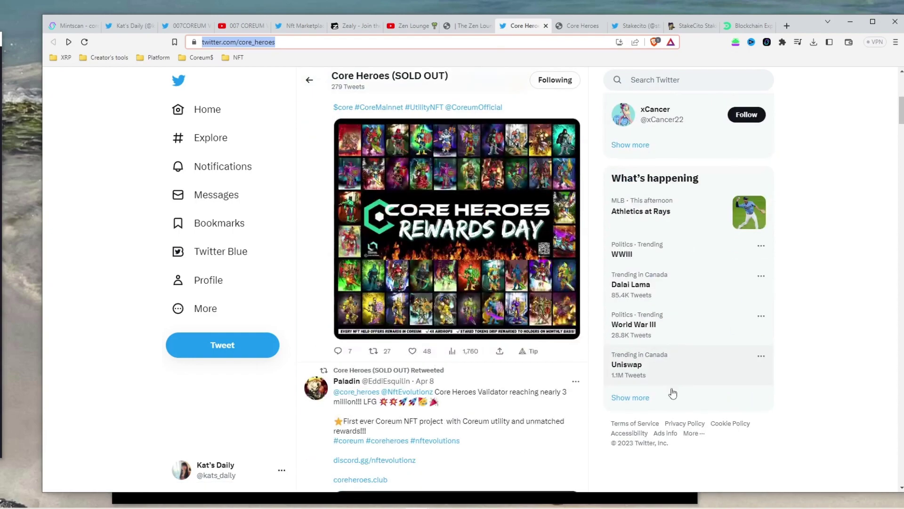
pyautogui.scroll(10, 672, 394)
pyautogui.click(591, 29)
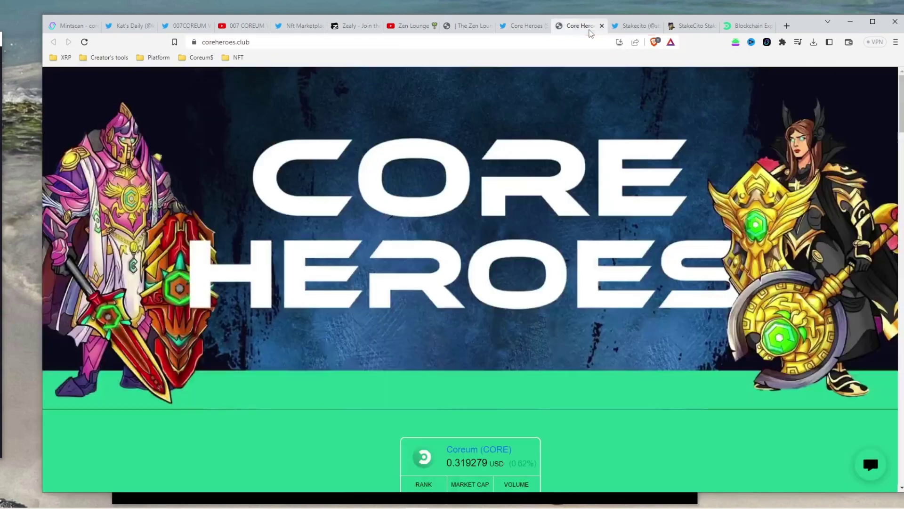
pyautogui.scroll(-4, 625, 425)
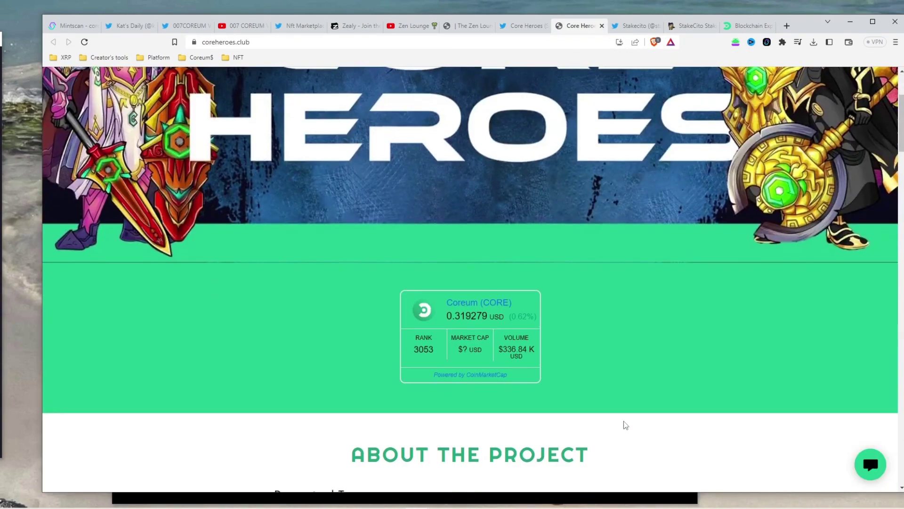
pyautogui.scroll(-6, 625, 425)
pyautogui.scroll(9, 626, 425)
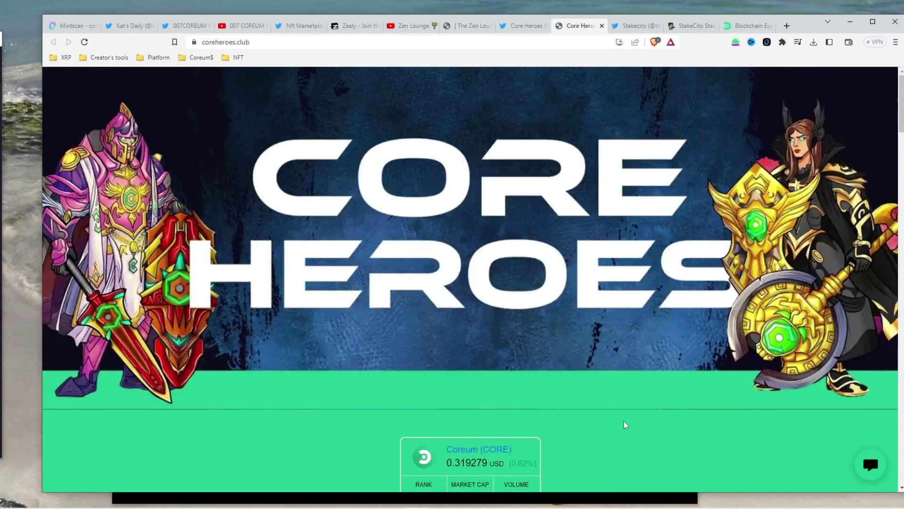
# Look through Stakecito's Twitter profile and website, ending on Cosmostation's Web Wallet page
pyautogui.click(636, 25)
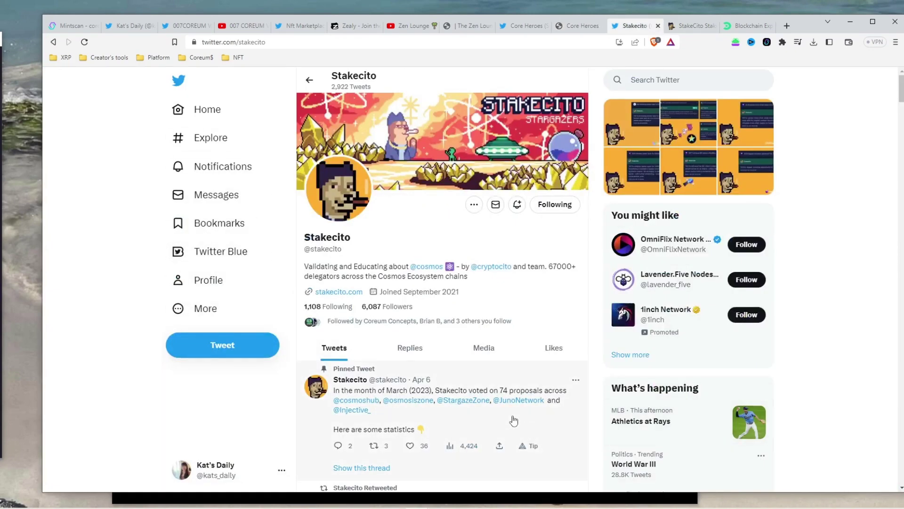
pyautogui.scroll(-2, 436, 420)
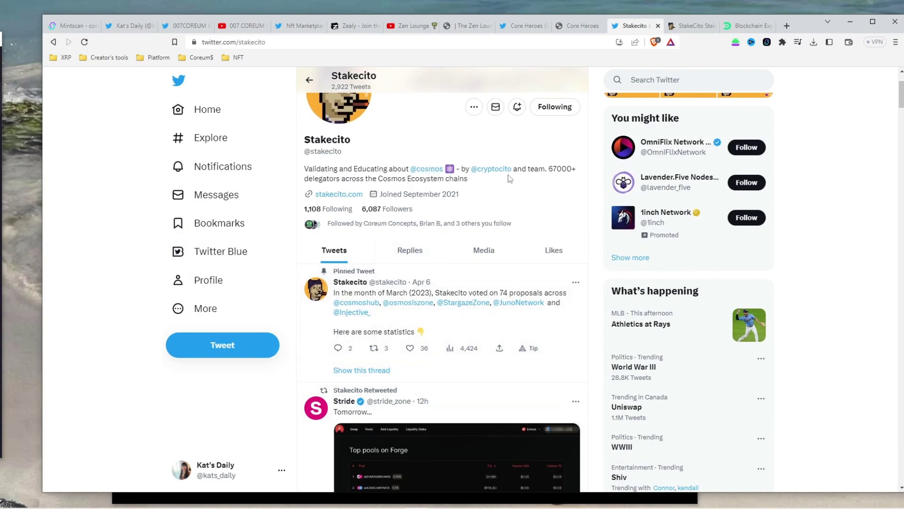
pyautogui.click(702, 28)
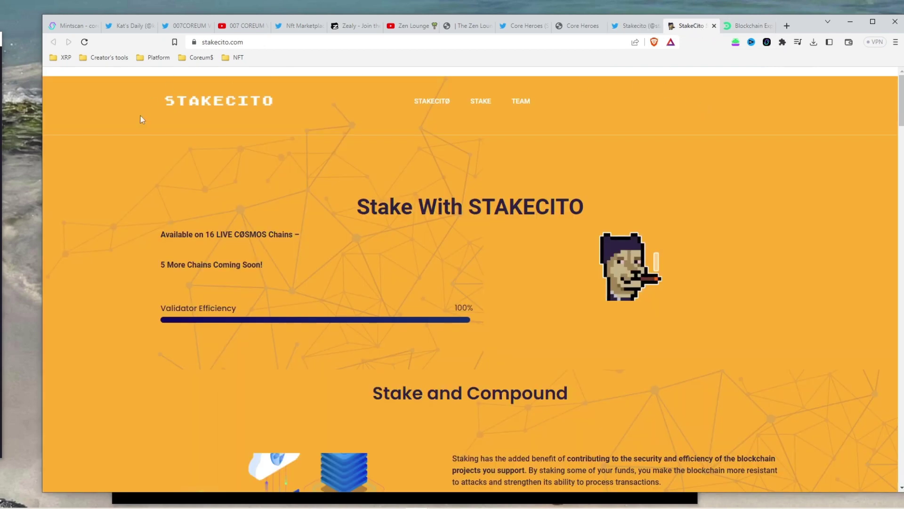
pyautogui.scroll(-10, 476, 369)
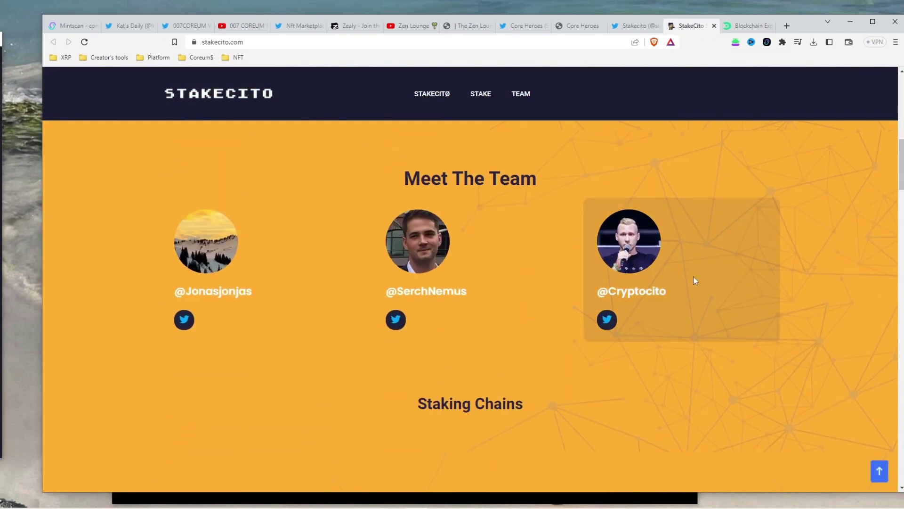
pyautogui.scroll(5, 445, 253)
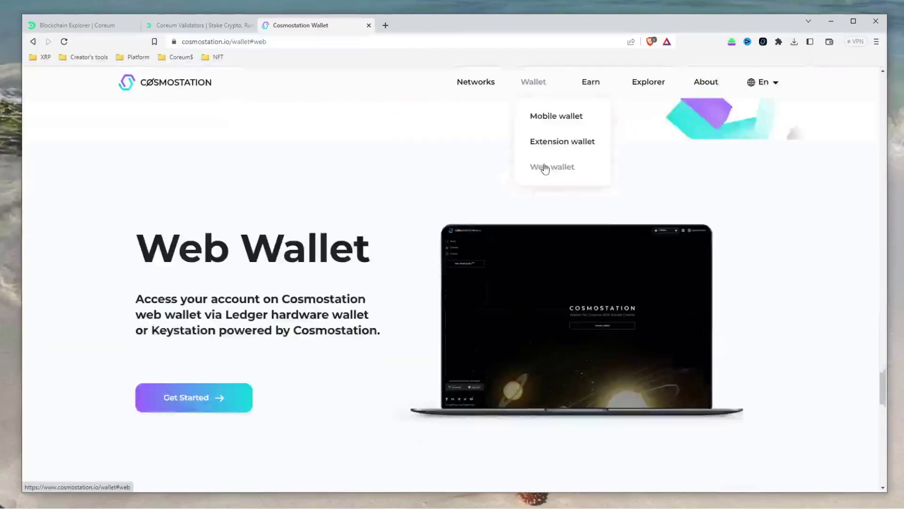
pyautogui.scroll(-2, 545, 168)
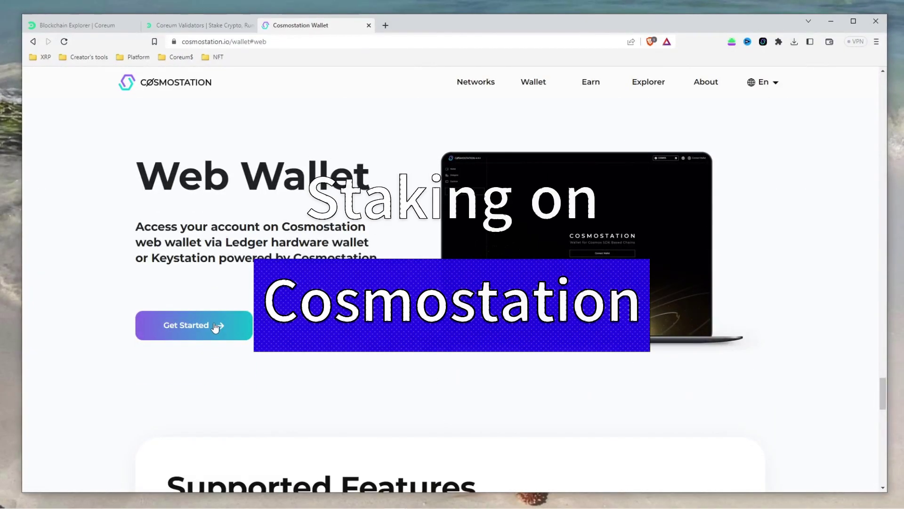
# Connect the Cosmostation web wallet on COREUM, showing 505.950040 CORE total and 408.194421 available
pyautogui.click(216, 326)
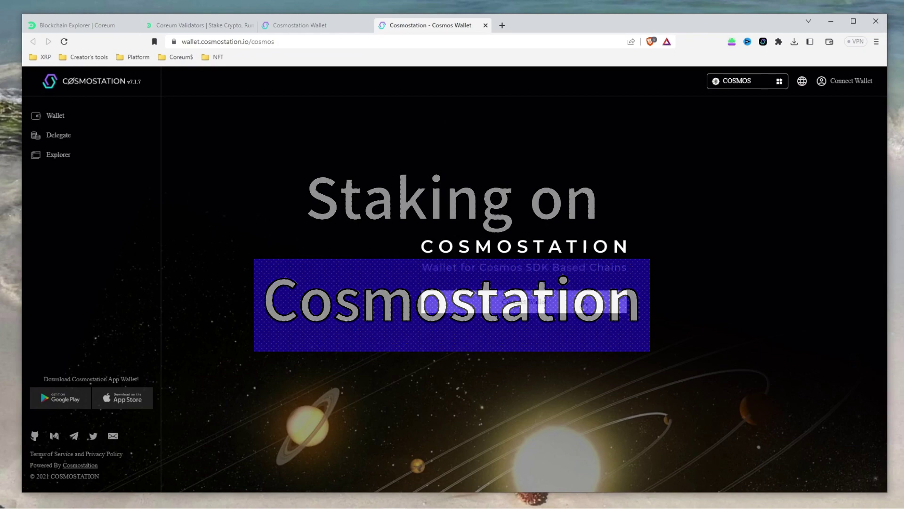
pyautogui.click(778, 83)
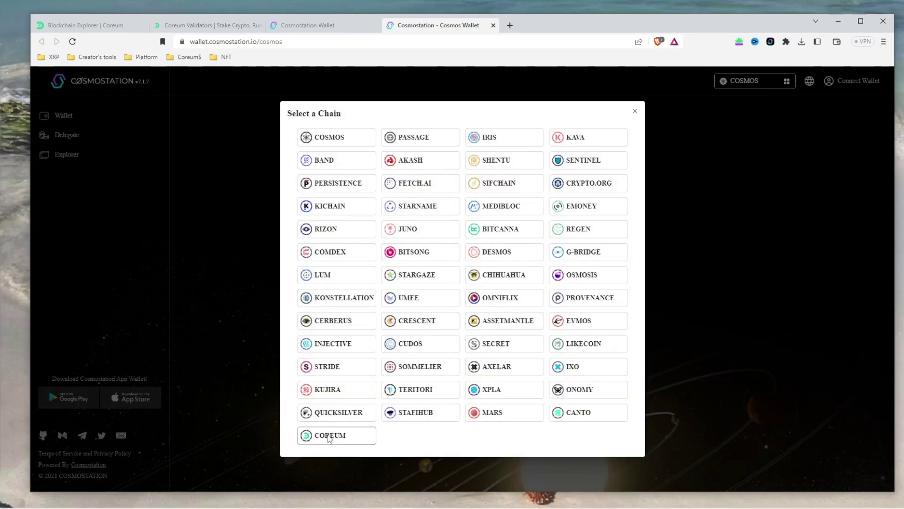
pyautogui.click(321, 437)
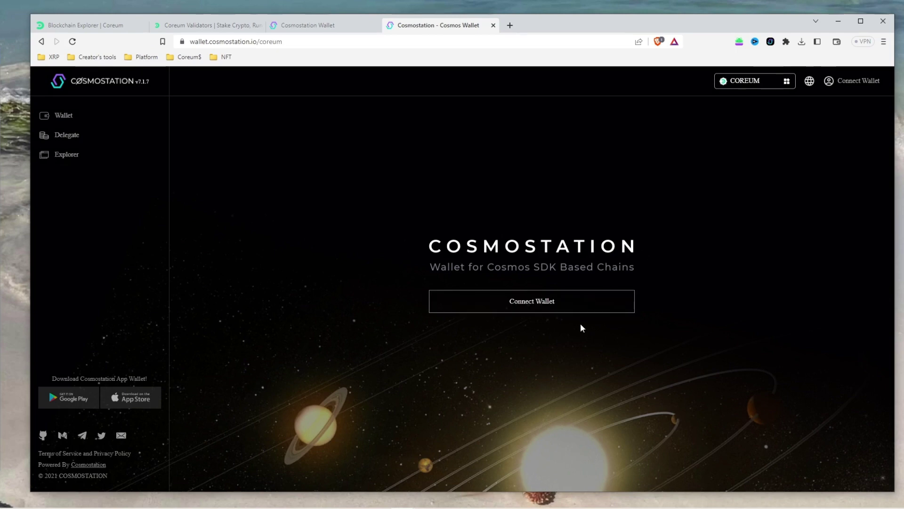
pyautogui.click(584, 311)
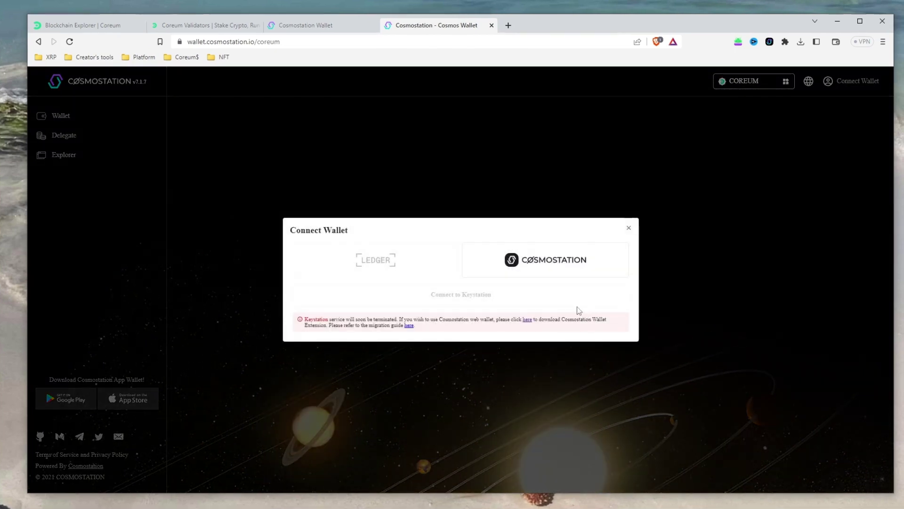
pyautogui.click(565, 263)
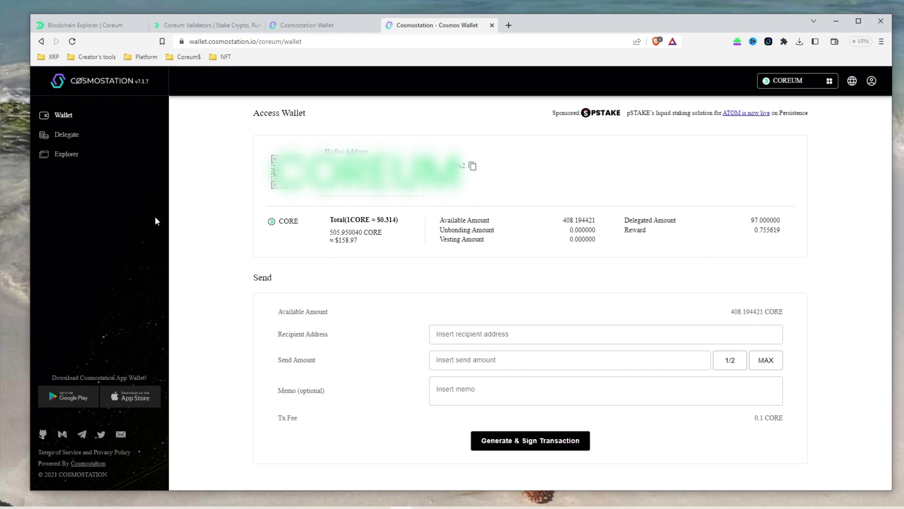
# Go to the Delegate page and scroll to My Validators showing 007COREUM with 97 CORE
pyautogui.click(72, 136)
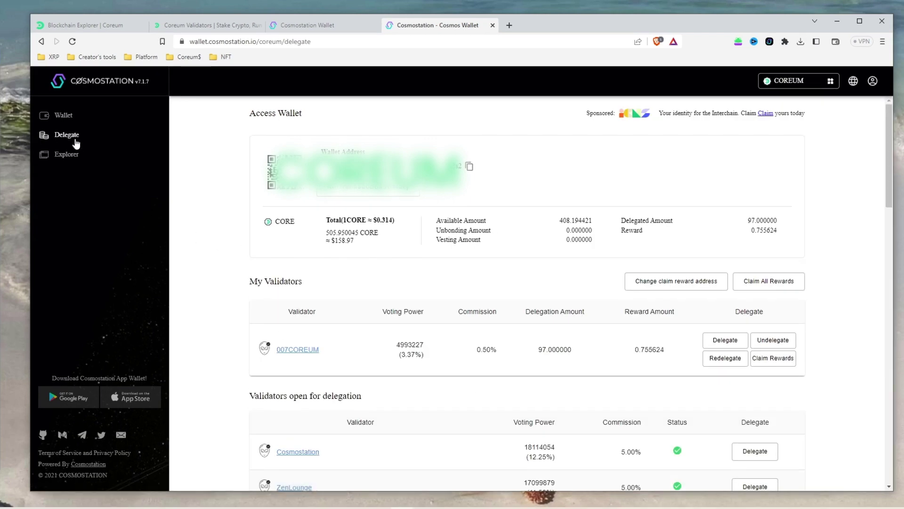
pyautogui.scroll(-2, 473, 306)
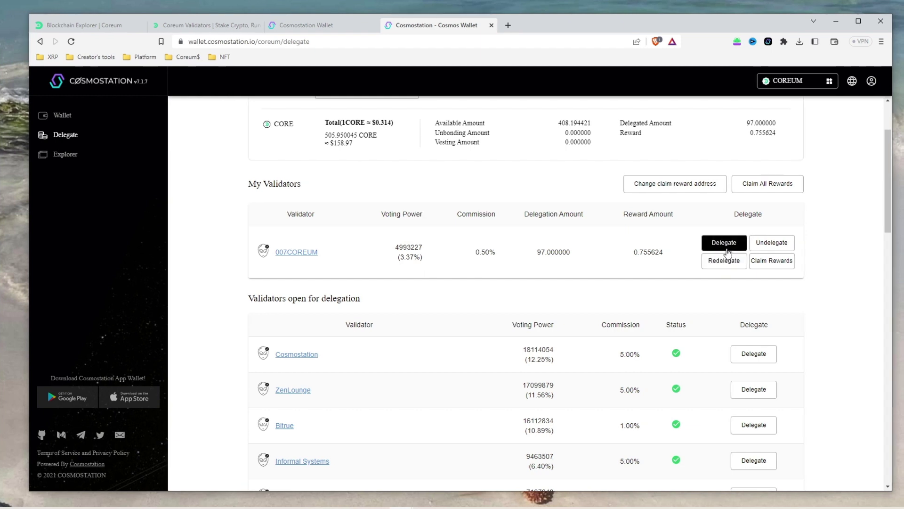
# Start a delegation to 007COREUM and set the amount to 405 CORE
pyautogui.click(727, 253)
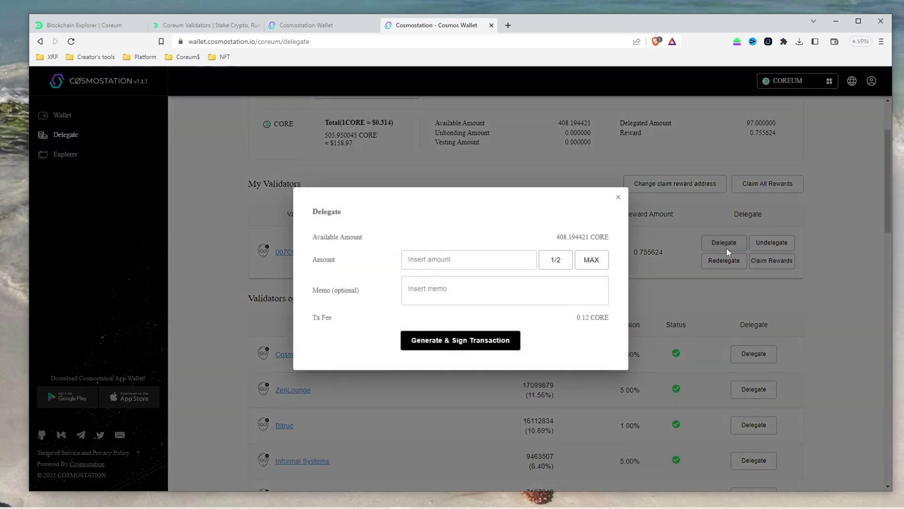
pyautogui.click(596, 265)
pyautogui.moveTo(447, 260); pyautogui.dragTo(418, 258)
pyautogui.write('5')
# Generate and sign the 405 CORE delegation, then dismiss the Transaction Success confirmation
pyautogui.click(490, 346)
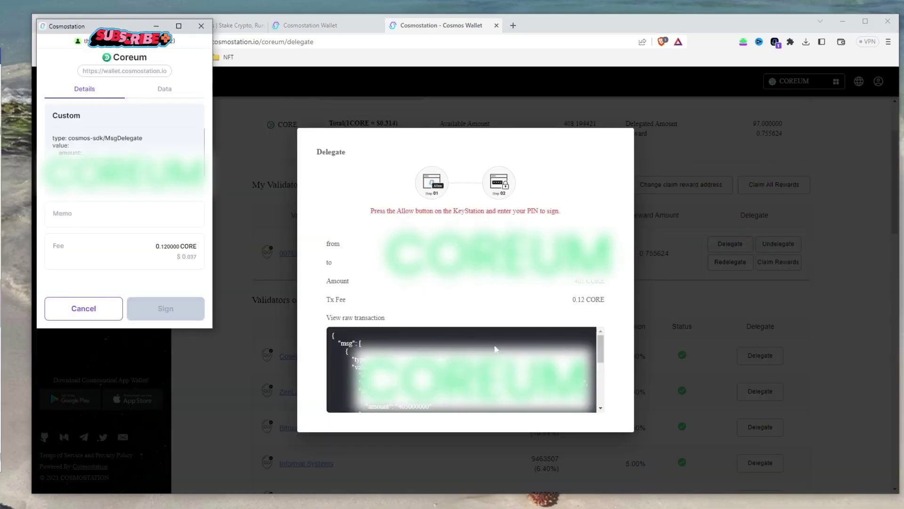
pyautogui.click(165, 308)
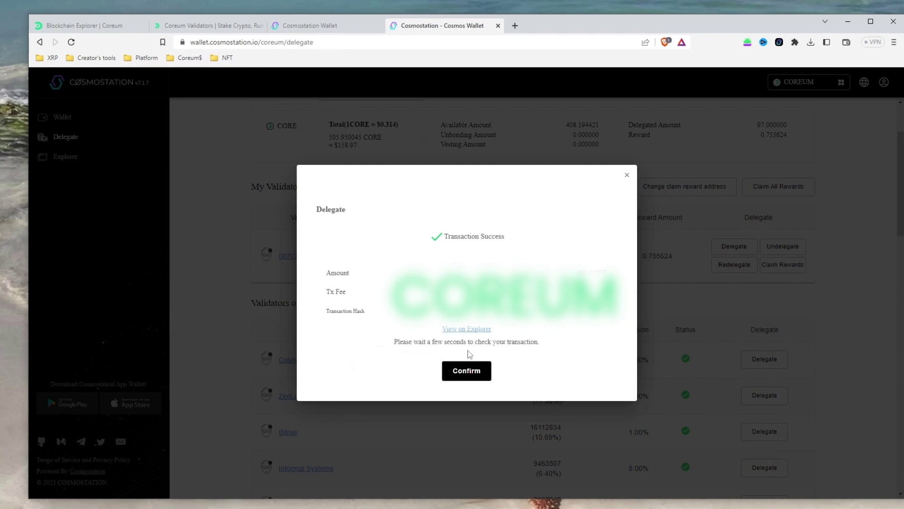
pyautogui.click(484, 379)
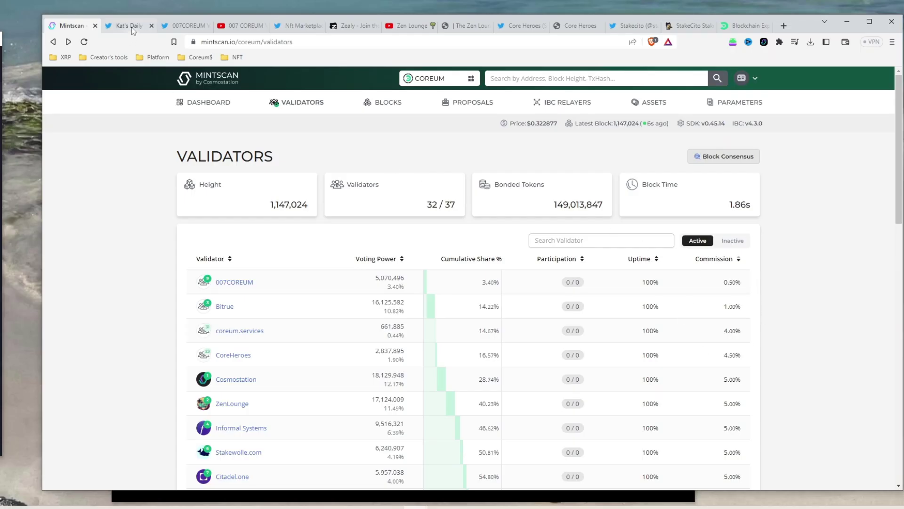
# Browse the creator's Twitter profile, the 007COREUM VALIDATOR profile and its YouTube video
pyautogui.click(126, 25)
pyautogui.scroll(-6, 441, 282)
pyautogui.scroll(3, 440, 283)
pyautogui.scroll(-8, 440, 283)
pyautogui.scroll(10, 441, 283)
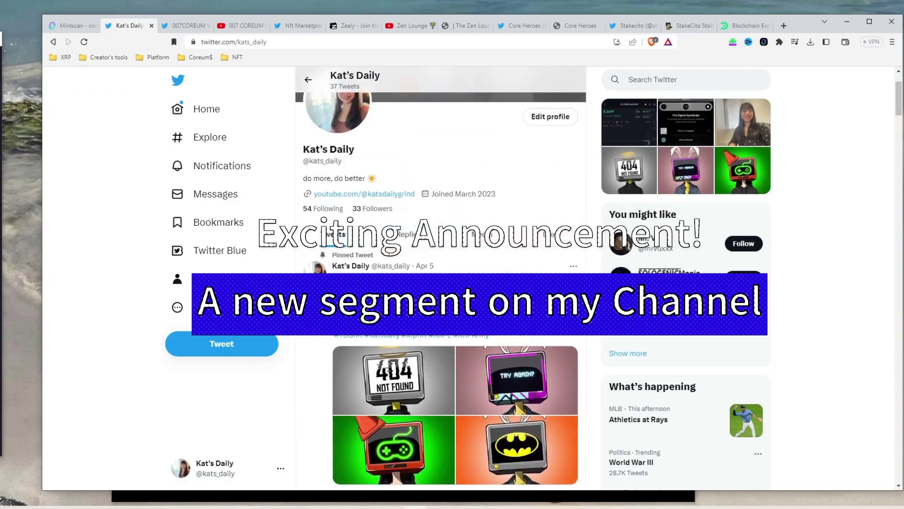
pyautogui.hotkey('ctrl', 'Tab')
pyautogui.scroll(-4, 453, 219)
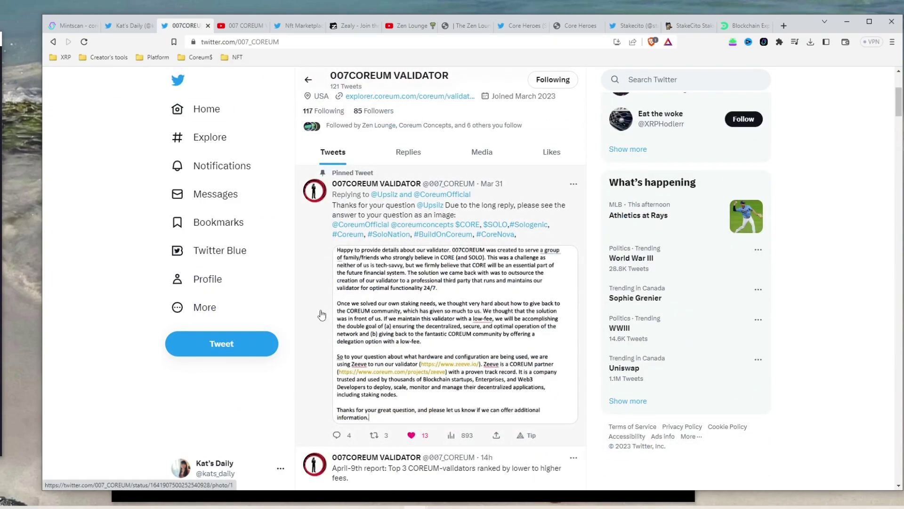
pyautogui.scroll(4, 578, 348)
pyautogui.click(254, 27)
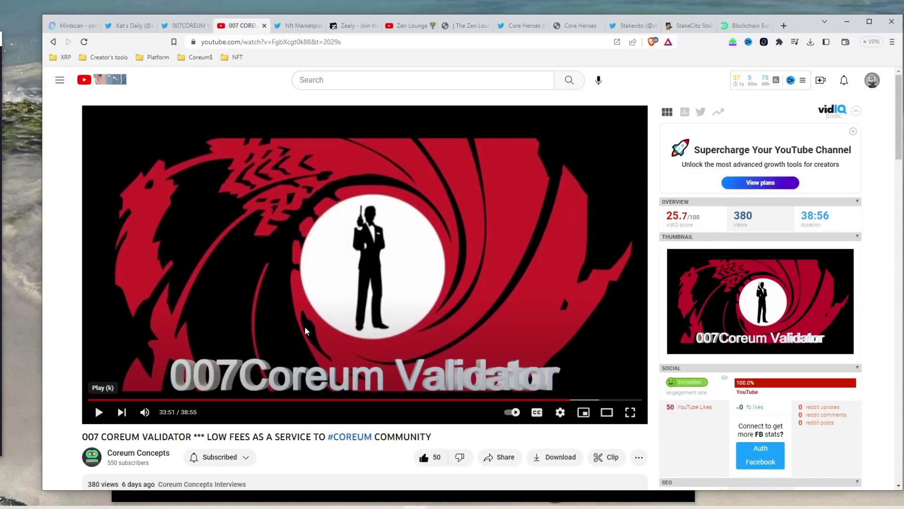
pyautogui.scroll(-2, 306, 331)
pyautogui.scroll(2, 306, 330)
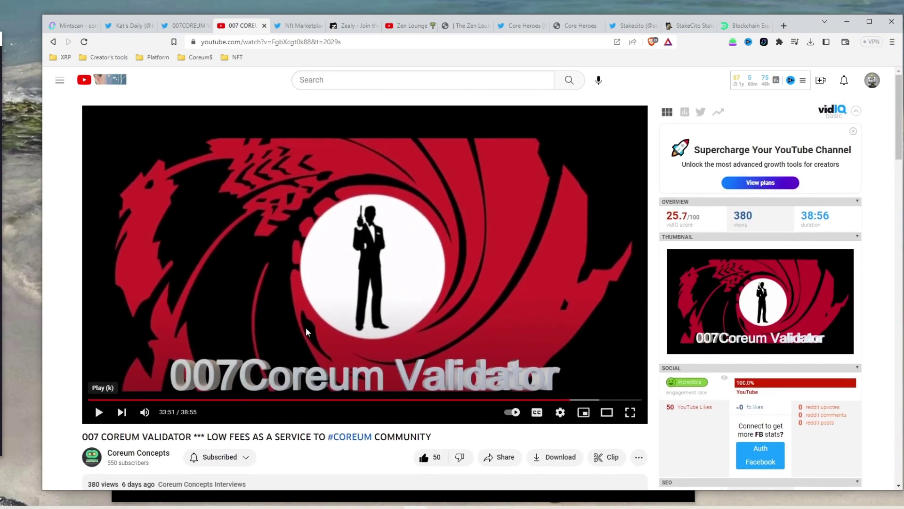
# Browse the NFT marketplace profile, the Rize questboard, the Zen Lounge YouTube channel and website
pyautogui.click(303, 26)
pyautogui.scroll(2, 394, 219)
pyautogui.scroll(-3, 395, 219)
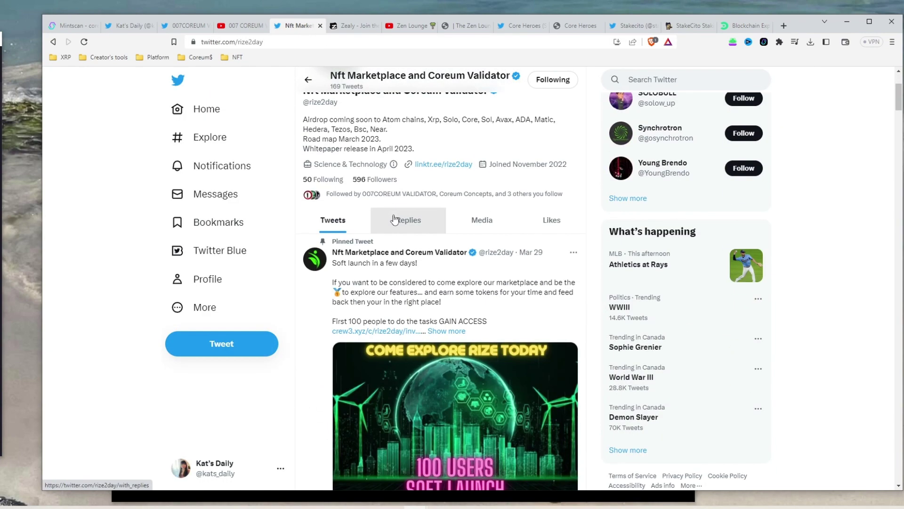
pyautogui.scroll(-2, 394, 219)
pyautogui.scroll(5, 335, 231)
pyautogui.click(354, 25)
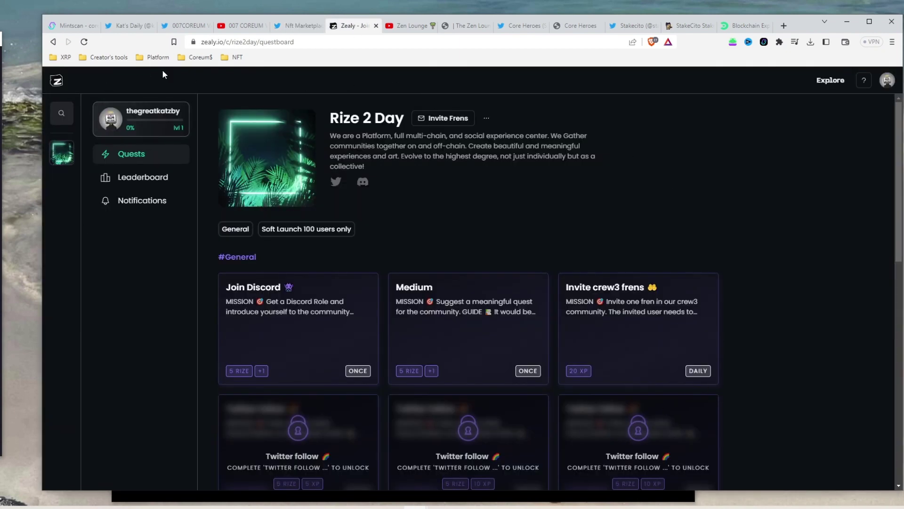
pyautogui.click(406, 26)
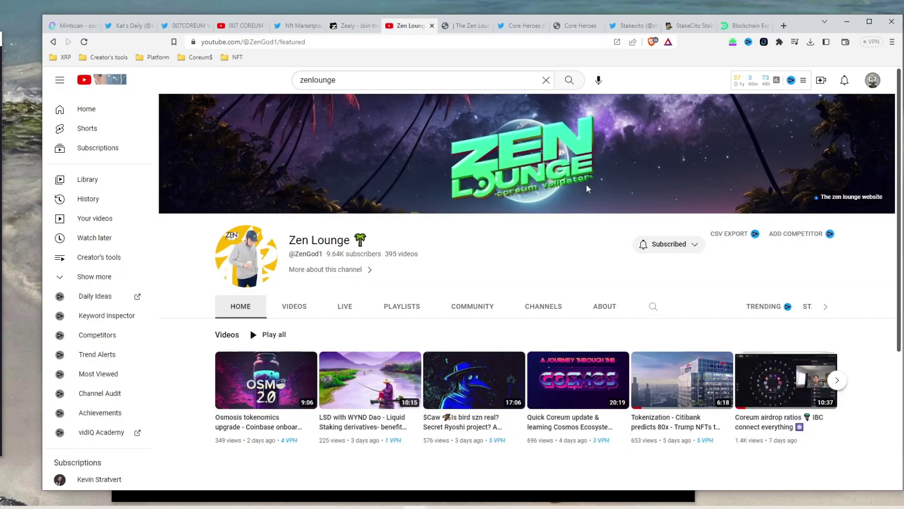
pyautogui.click(466, 27)
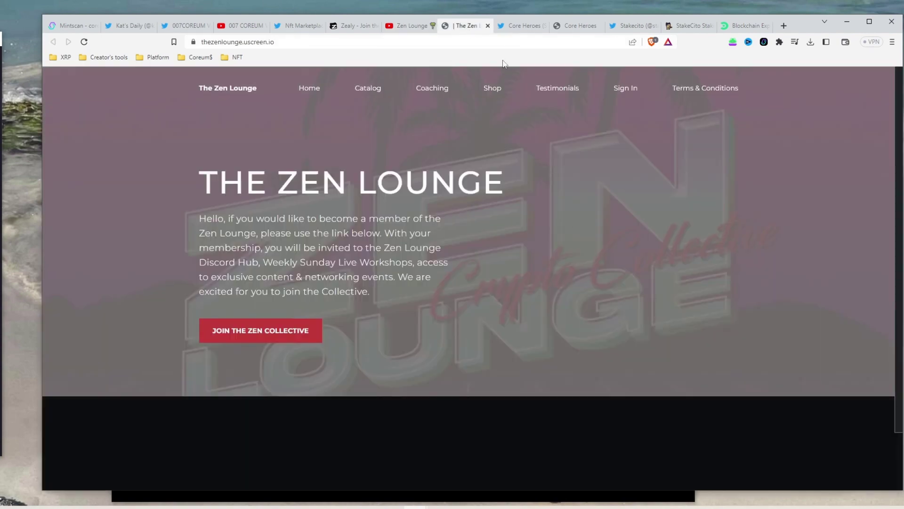
# Browse the Core Heroes and Stakecito Twitter profiles
pyautogui.click(520, 26)
pyautogui.scroll(-5, 670, 391)
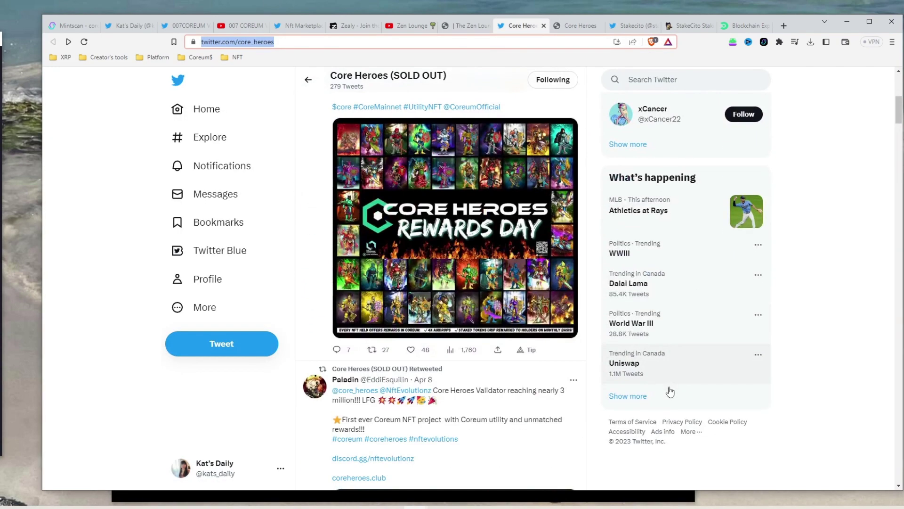
pyautogui.scroll(5, 670, 392)
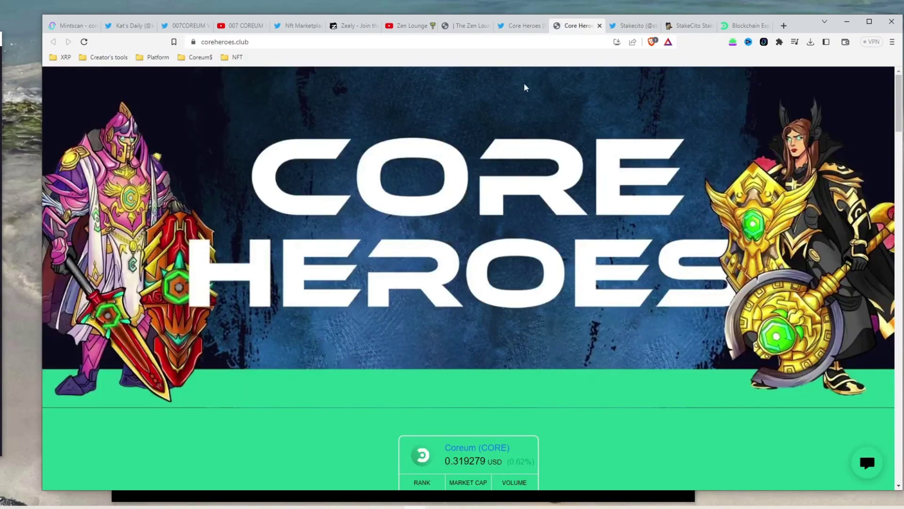
pyautogui.scroll(-10, 620, 423)
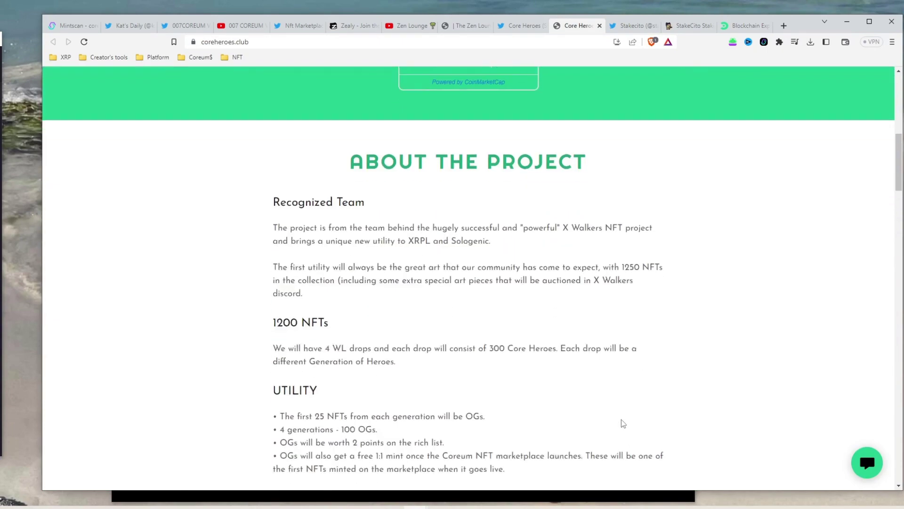
pyautogui.scroll(10, 623, 423)
pyautogui.click(631, 25)
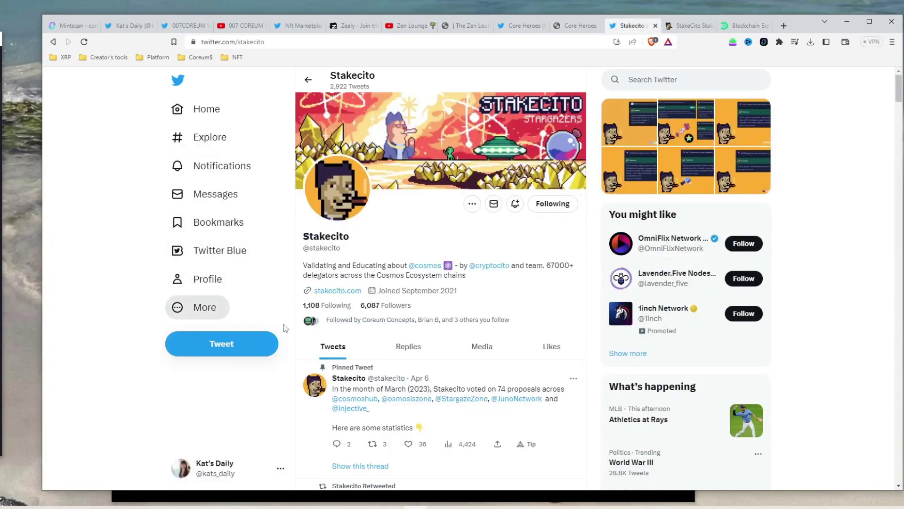
pyautogui.scroll(-2, 454, 414)
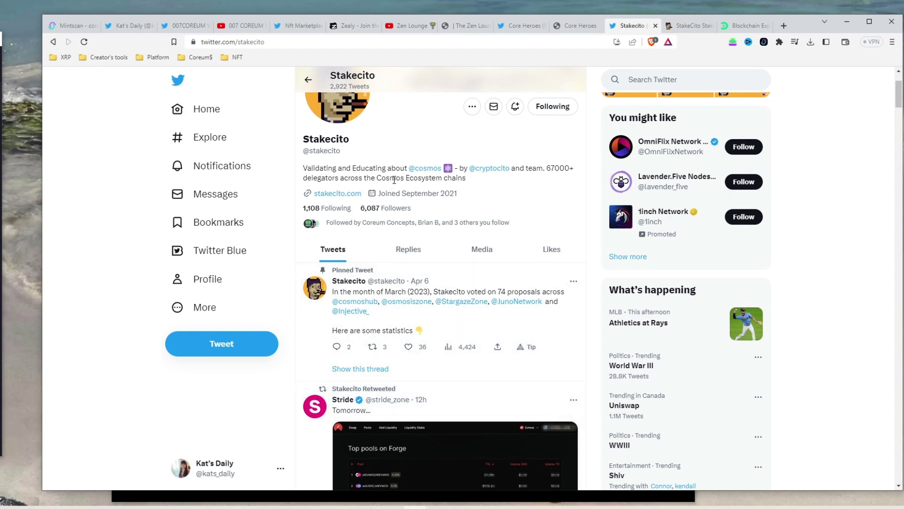
# View the Stakecito website, then the Coreum Explorer dashboard with 32/37 validators active
pyautogui.click(699, 27)
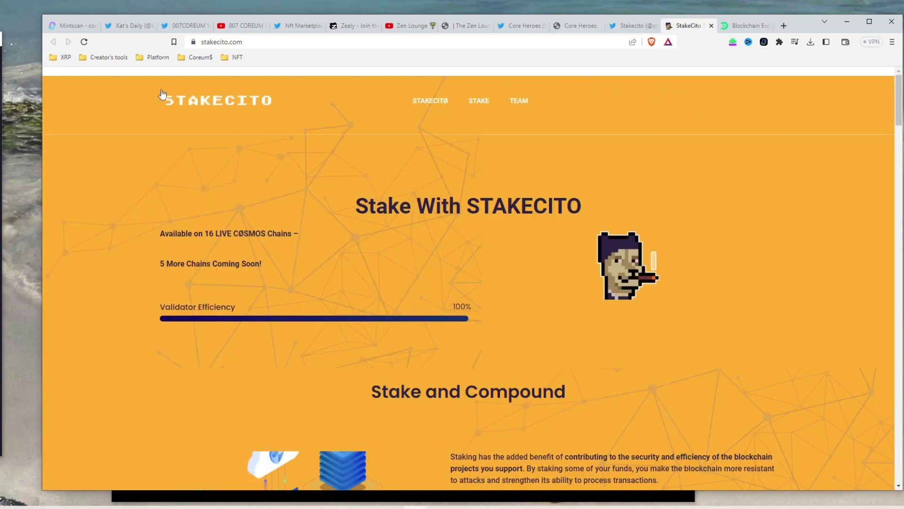
pyautogui.scroll(-12, 474, 368)
pyautogui.scroll(2, 474, 367)
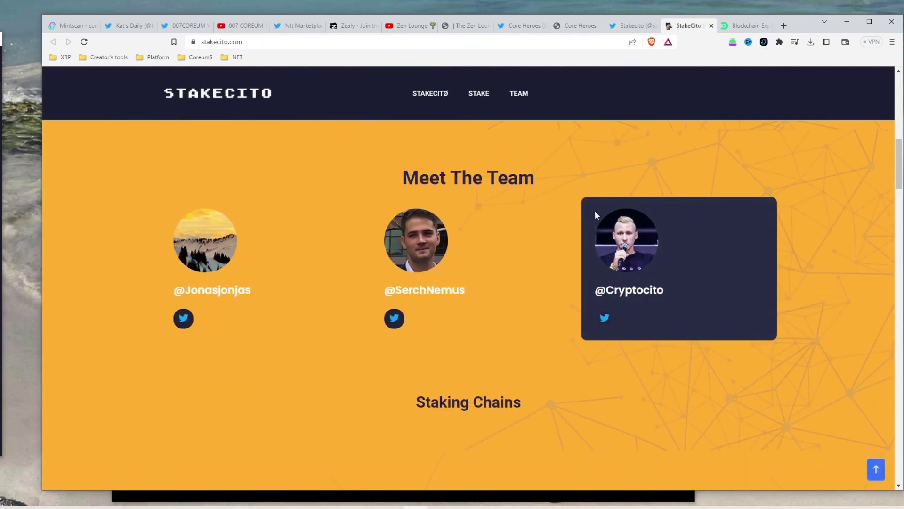
pyautogui.scroll(6, 442, 252)
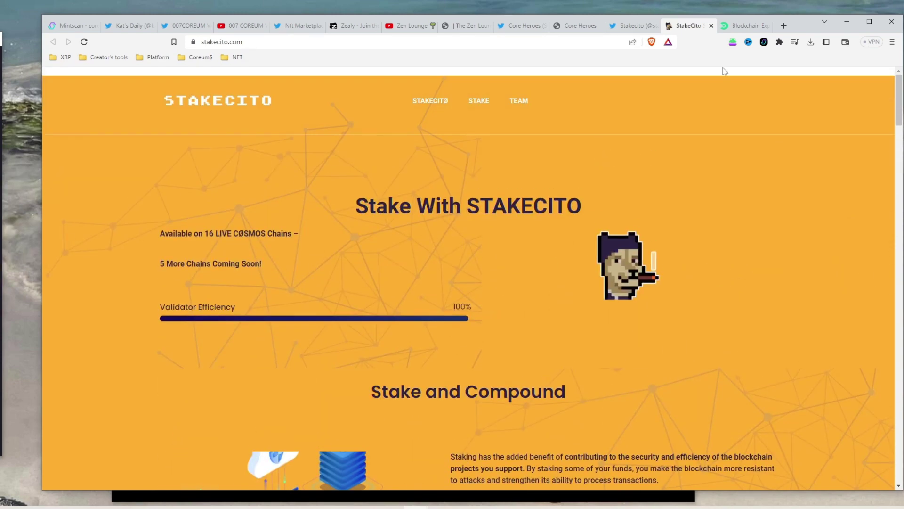
pyautogui.click(747, 26)
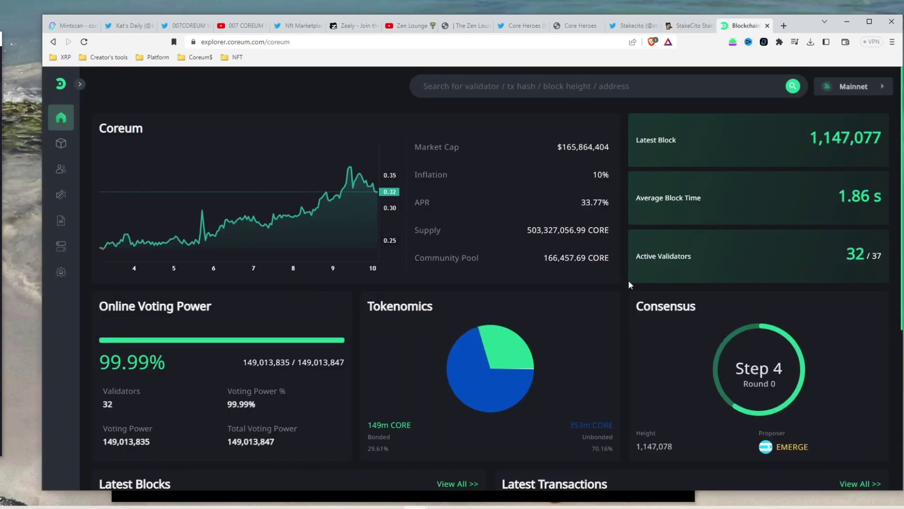
pyautogui.scroll(-5, 632, 253)
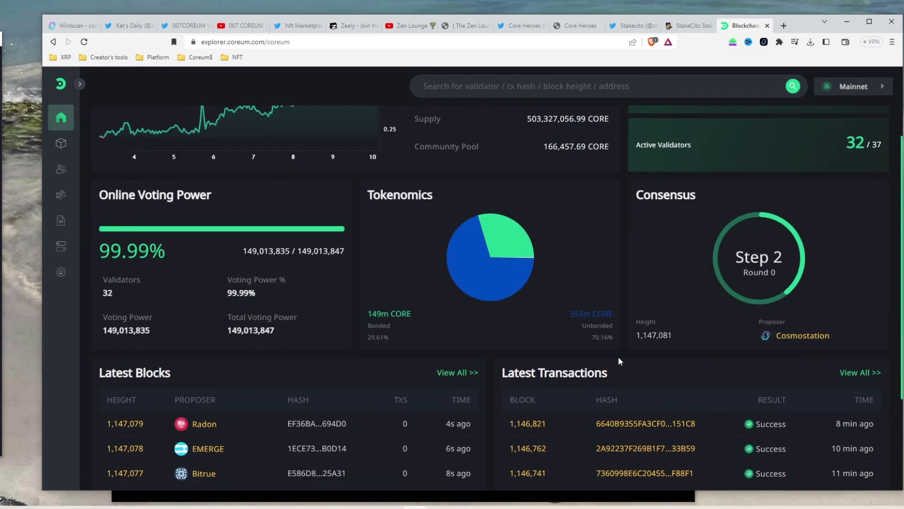